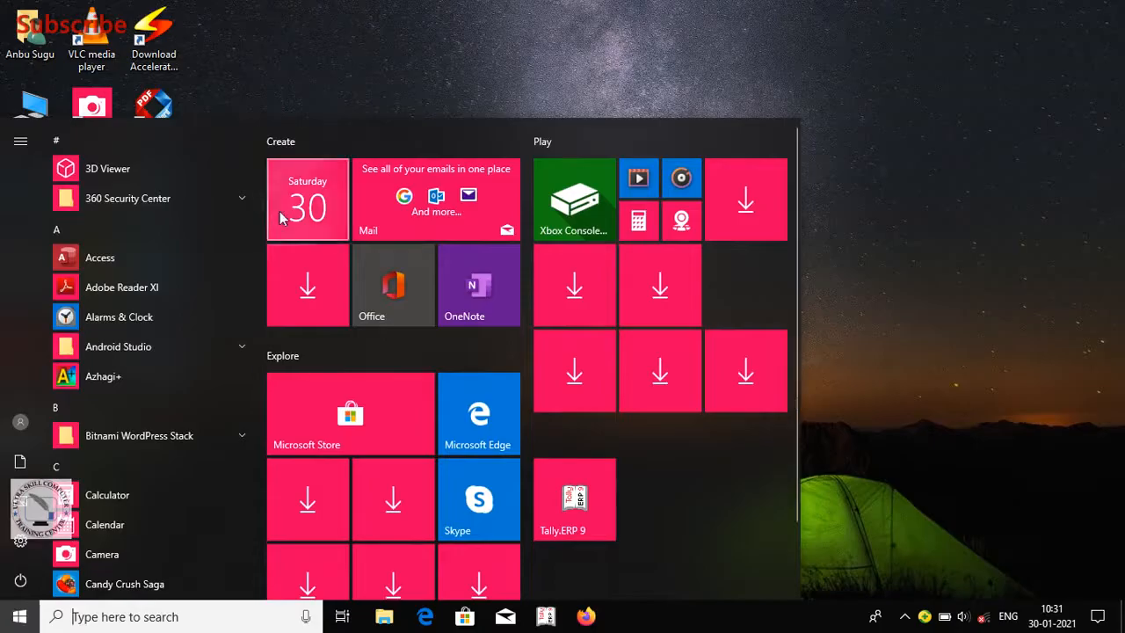
Step: Open Word from the list of installed programs and create a blank document
{"action": "left_click_drag", "start_coordinate": [258, 175], "coordinate": [247, 540]}
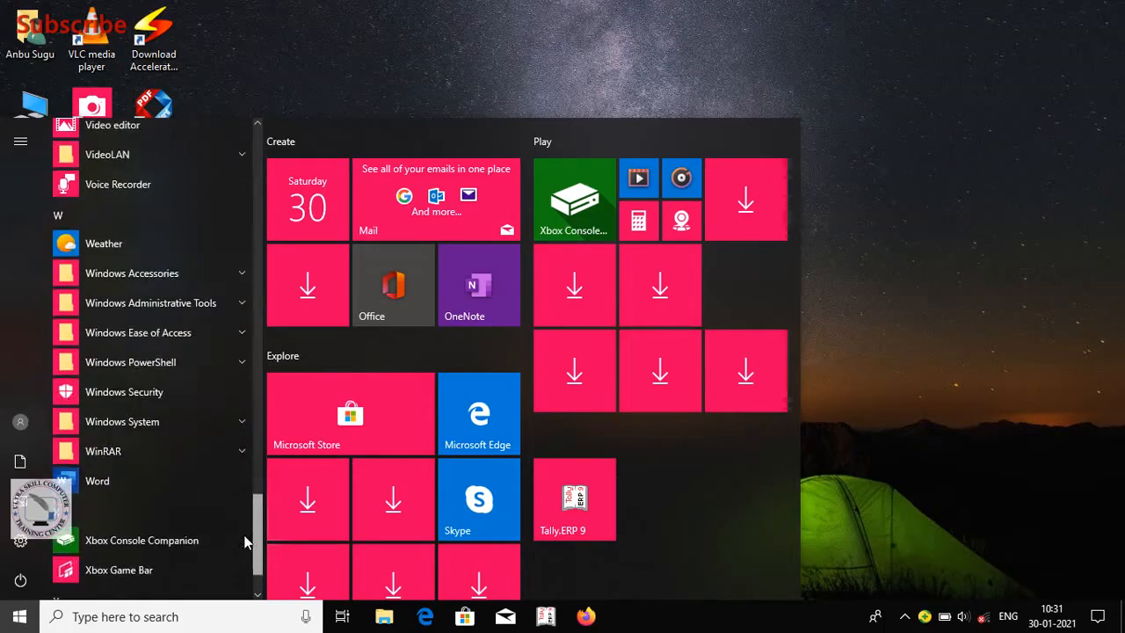
{"action": "left_click", "coordinate": [124, 490]}
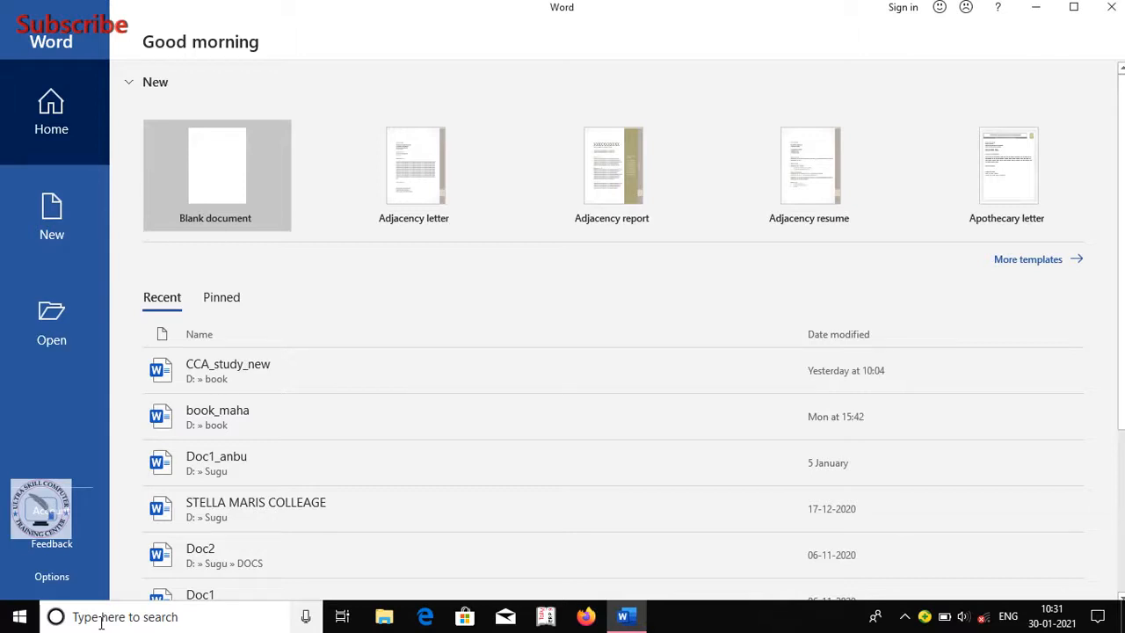
{"action": "left_click", "coordinate": [220, 159]}
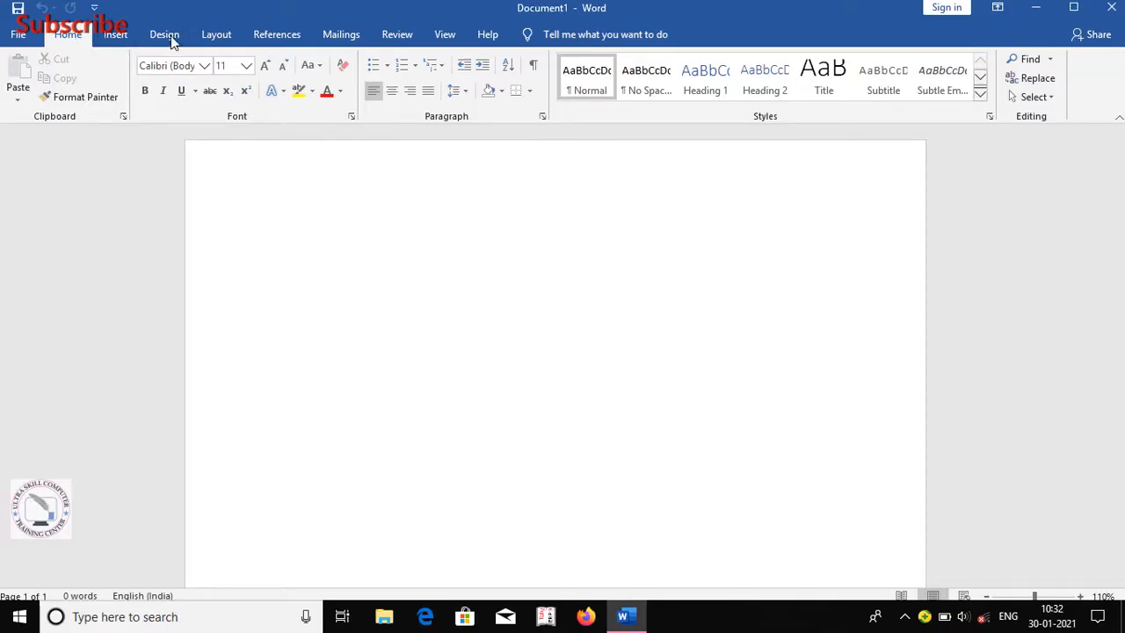
Step: Set the document's paper size to A4 (21 cm x 29.7 cm)
{"action": "left_click", "coordinate": [217, 36]}
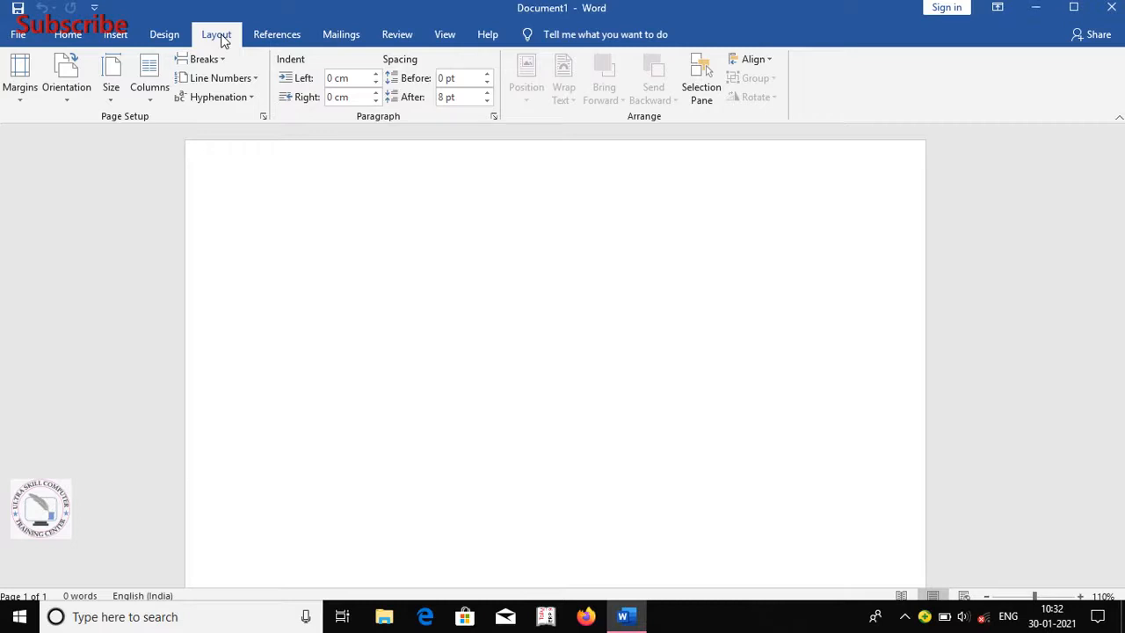
{"action": "left_click", "coordinate": [112, 92]}
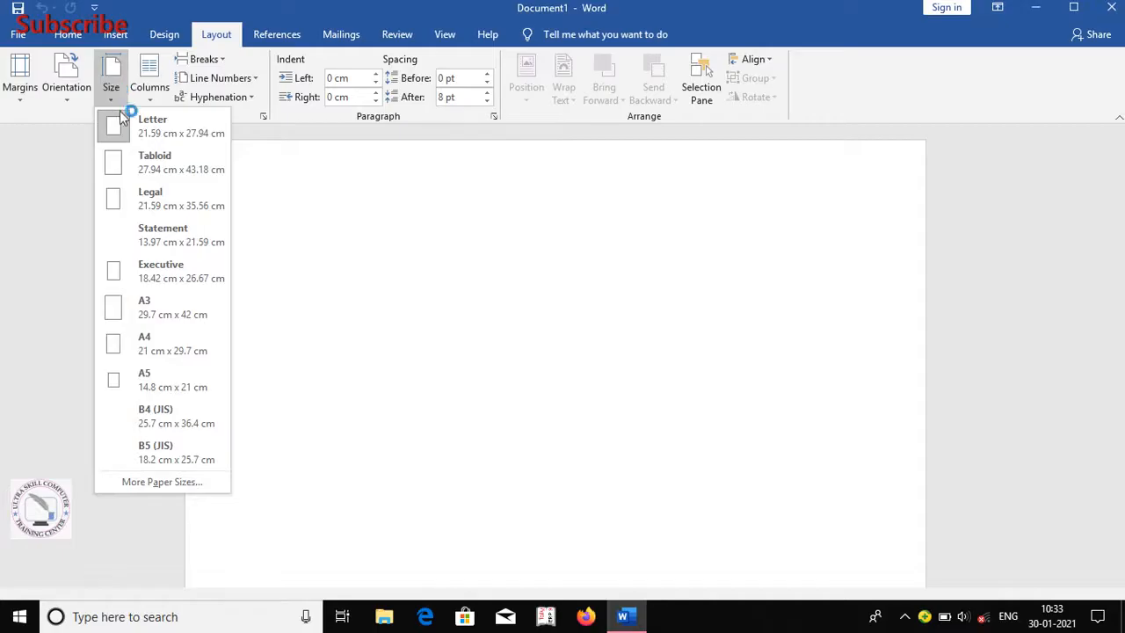
{"action": "left_click", "coordinate": [162, 346]}
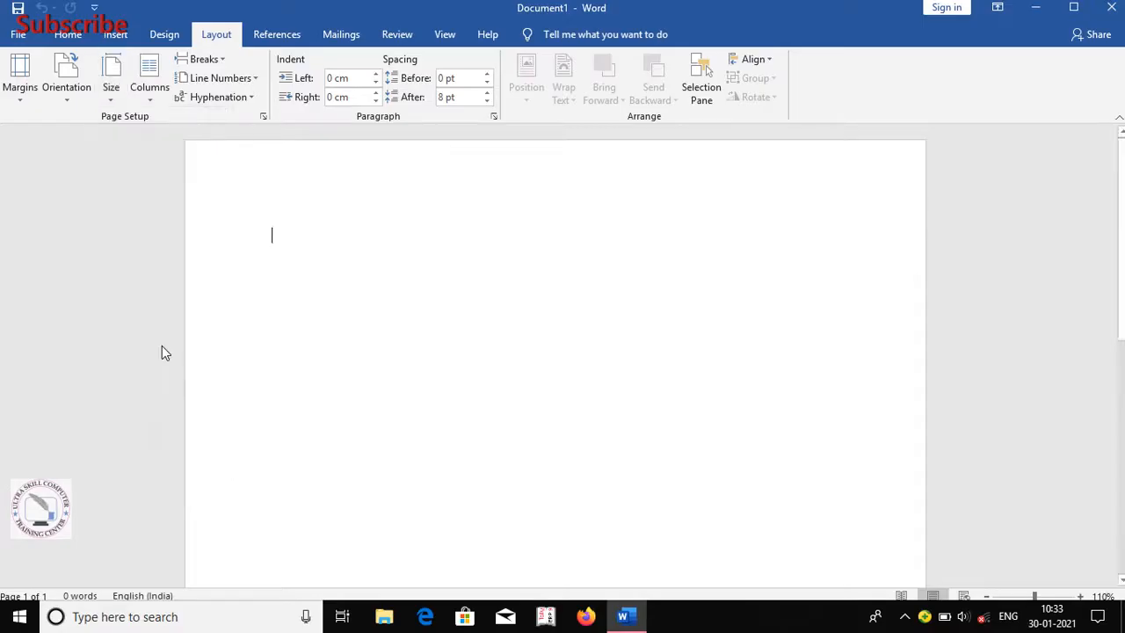
{"action": "left_click", "coordinate": [114, 91]}
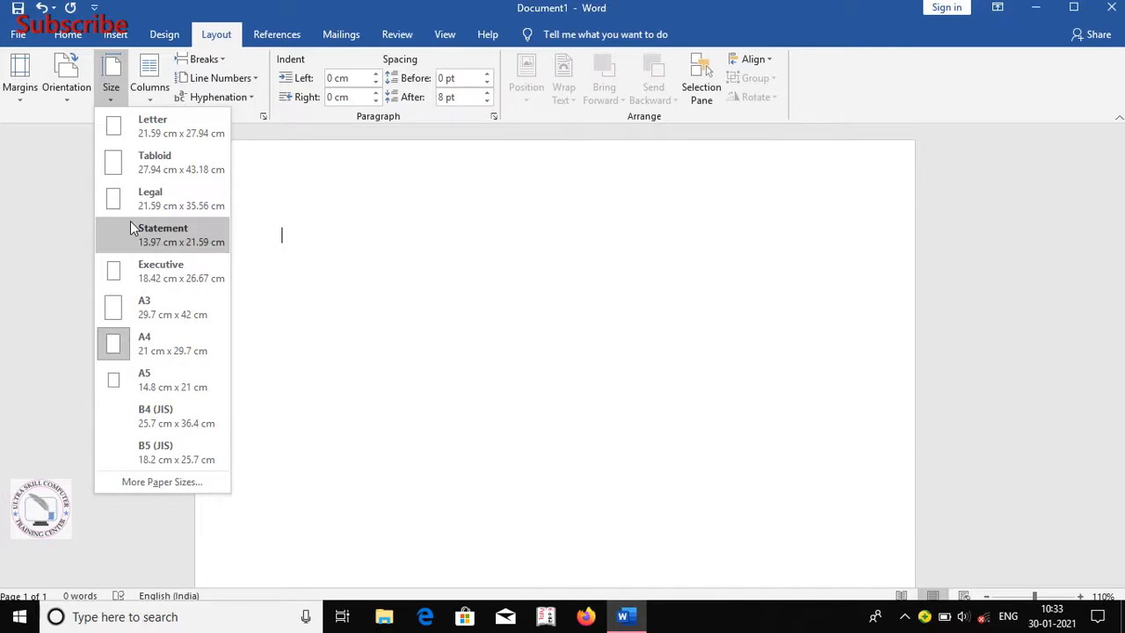
{"action": "left_click", "coordinate": [1, 231]}
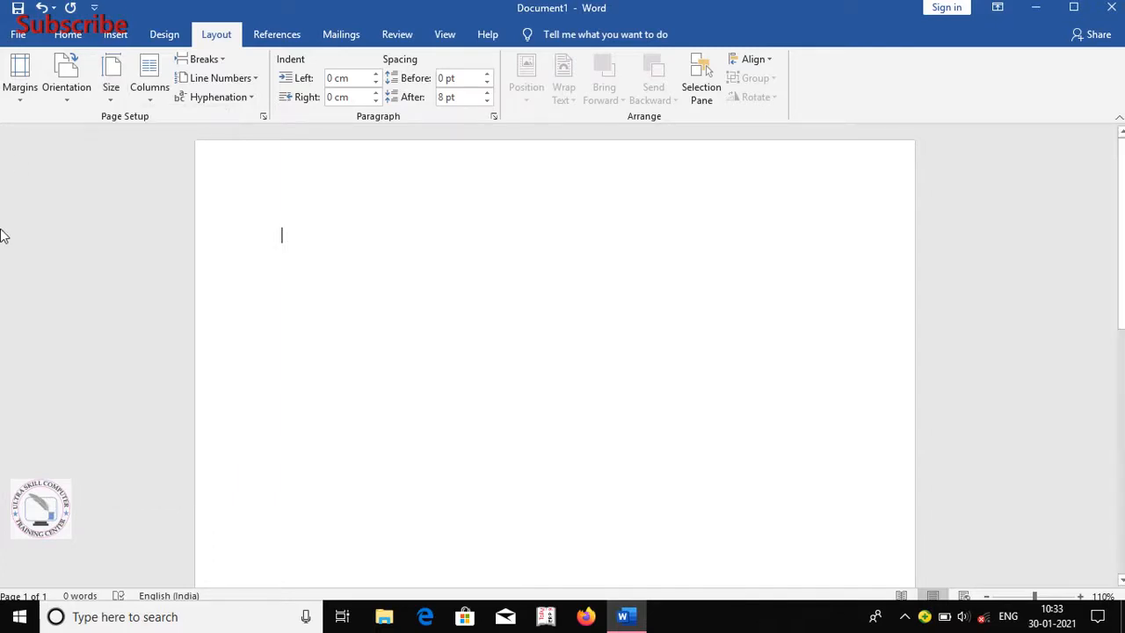
Step: Apply the Narrow margin preset of 1.27 cm on all sides to the page
{"action": "left_click", "coordinate": [68, 34]}
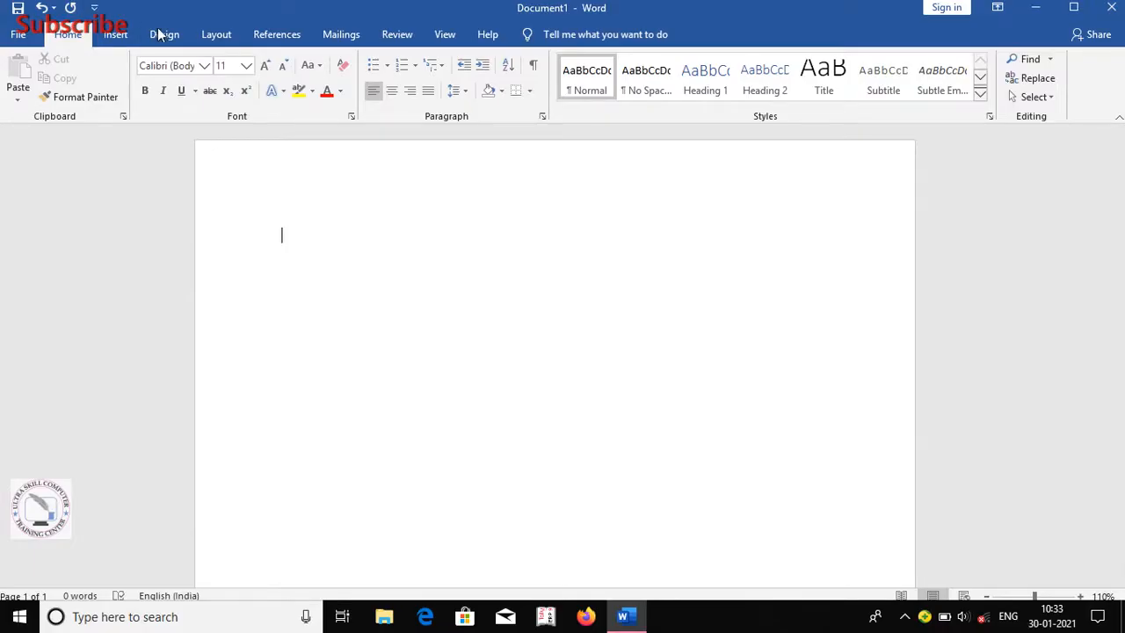
{"action": "left_click", "coordinate": [215, 34]}
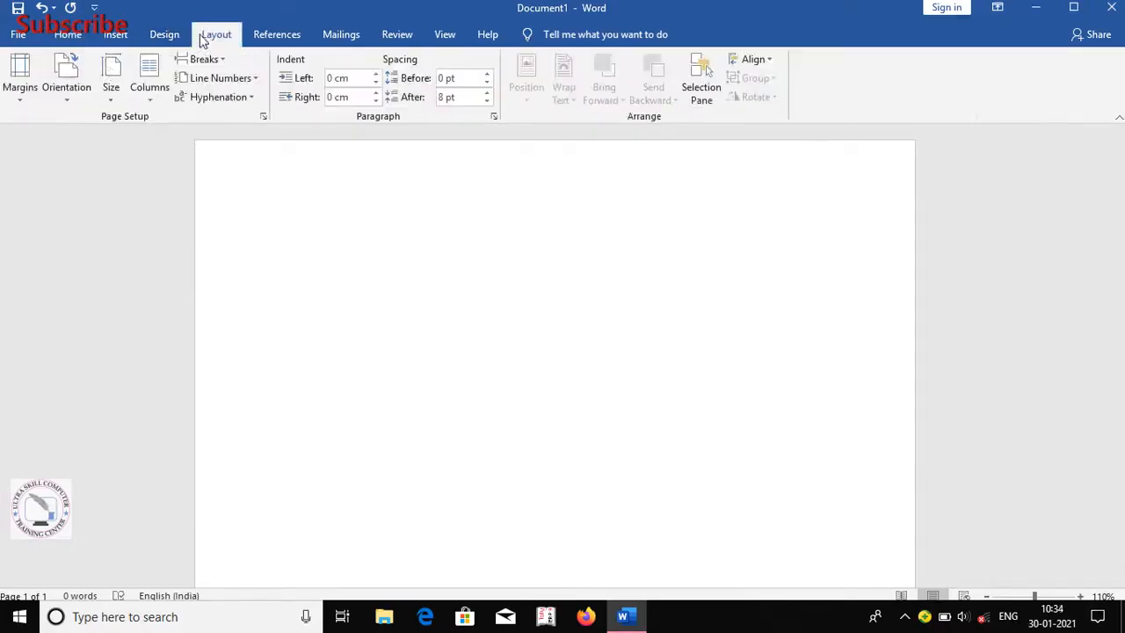
{"action": "left_click", "coordinate": [19, 101]}
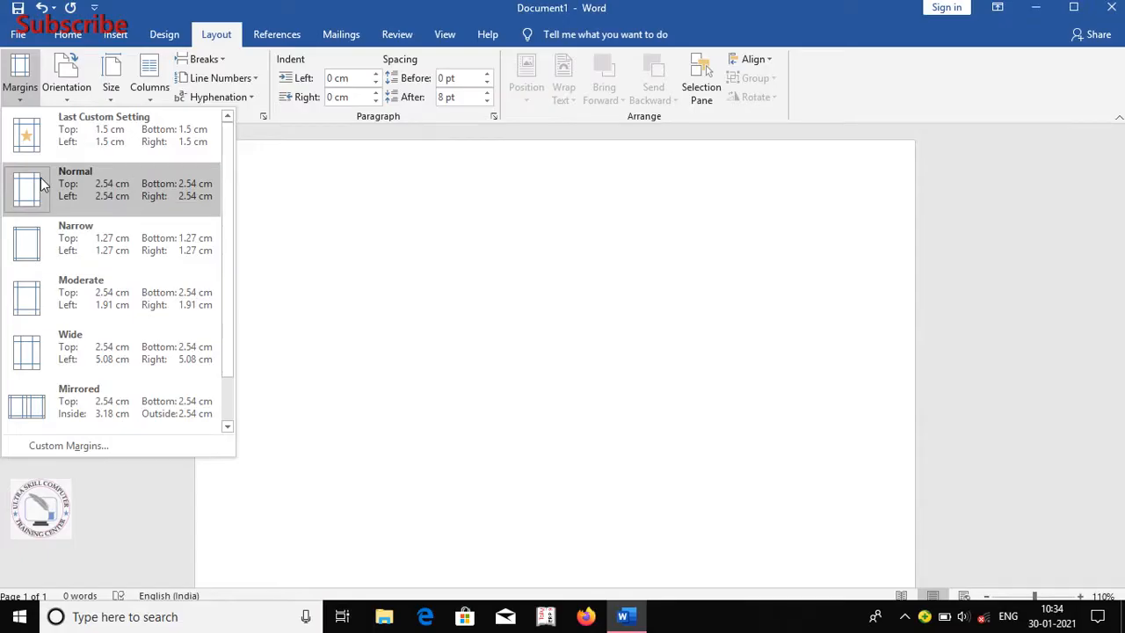
{"action": "left_click", "coordinate": [39, 253]}
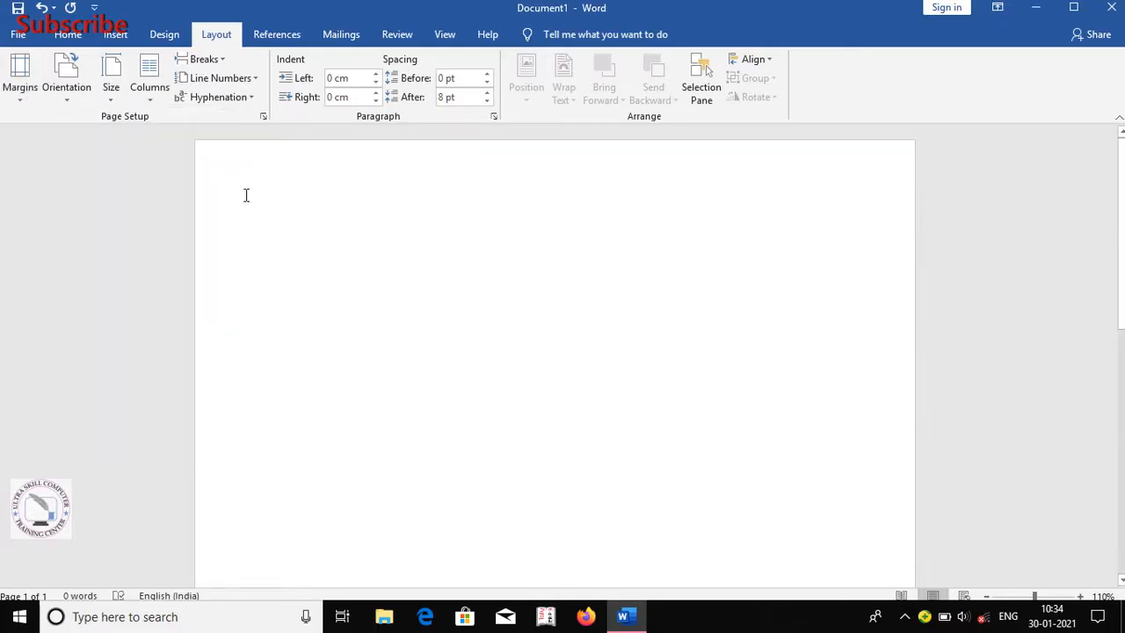
Step: Set a custom left page margin of 2.3 cm for the whole document
{"action": "left_click", "coordinate": [23, 102]}
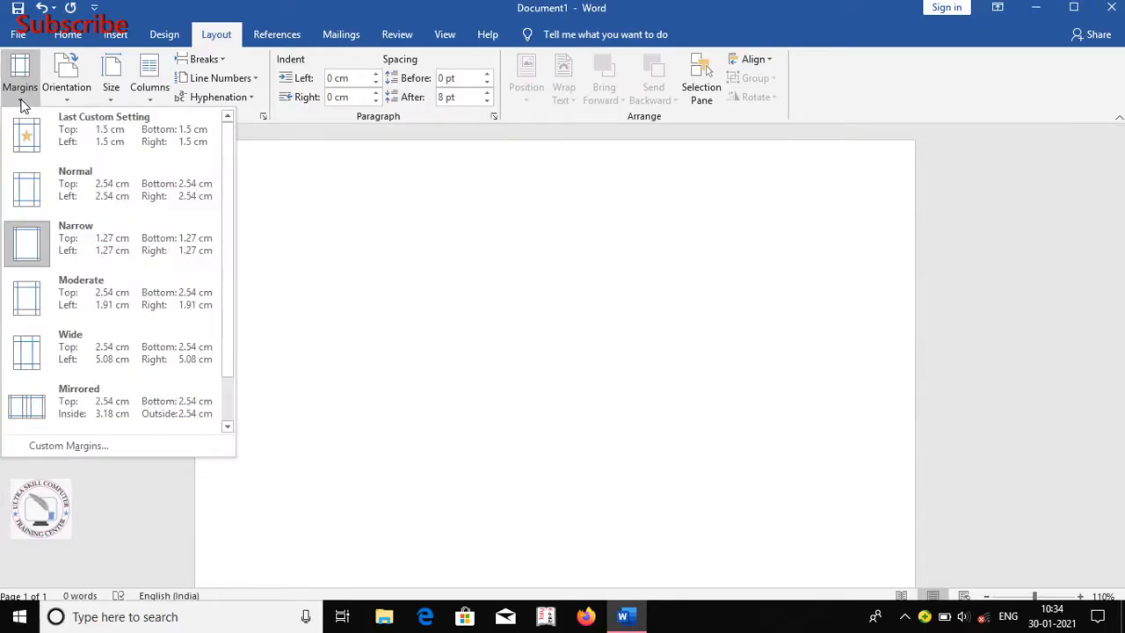
{"action": "left_click", "coordinate": [101, 445]}
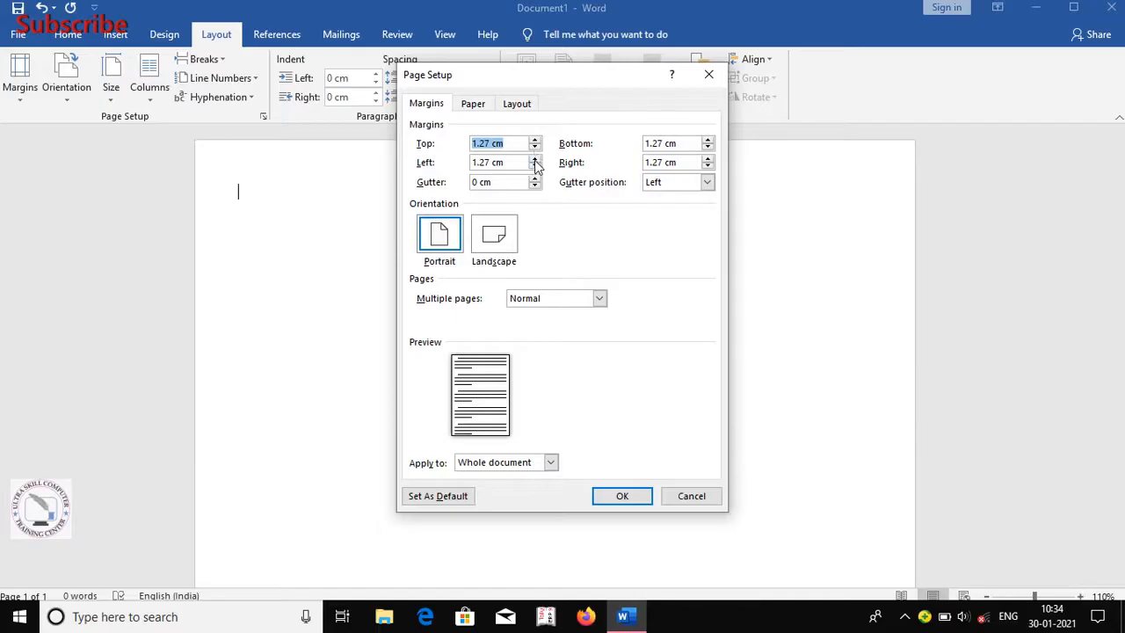
{"action": "left_click", "coordinate": [535, 158]}
{"action": "left_click", "coordinate": [534, 158]}
{"action": "left_click", "coordinate": [534, 158]}
{"action": "left_click", "coordinate": [534, 159]}
{"action": "left_click", "coordinate": [535, 159]}
{"action": "left_click", "coordinate": [534, 158]}
{"action": "left_click", "coordinate": [534, 159]}
{"action": "left_click", "coordinate": [534, 159]}
{"action": "left_click", "coordinate": [534, 159]}
{"action": "left_click", "coordinate": [535, 159]}
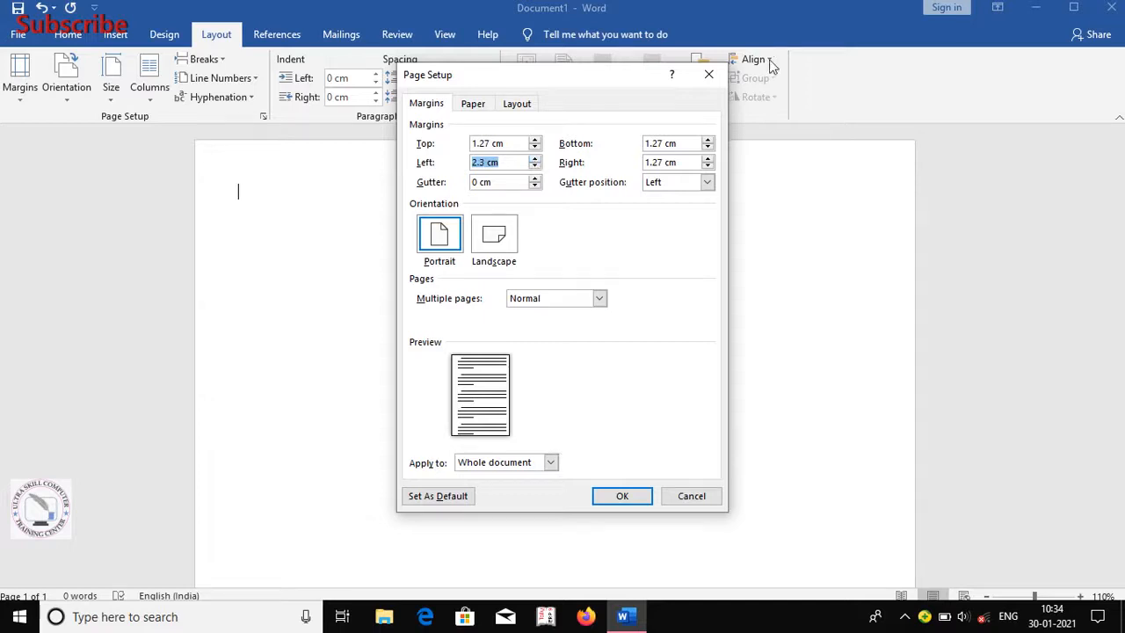
{"action": "left_click", "coordinate": [622, 495]}
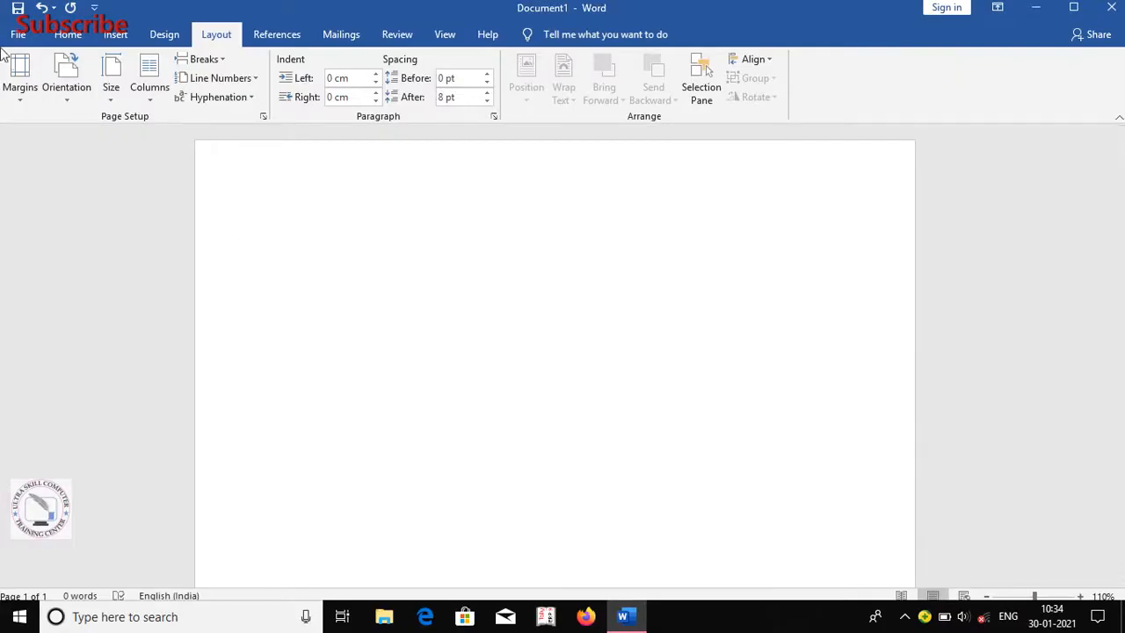
Step: Enter the heading "Basic Computer" on the first line and set its font size to 26
{"action": "left_click", "coordinate": [68, 37]}
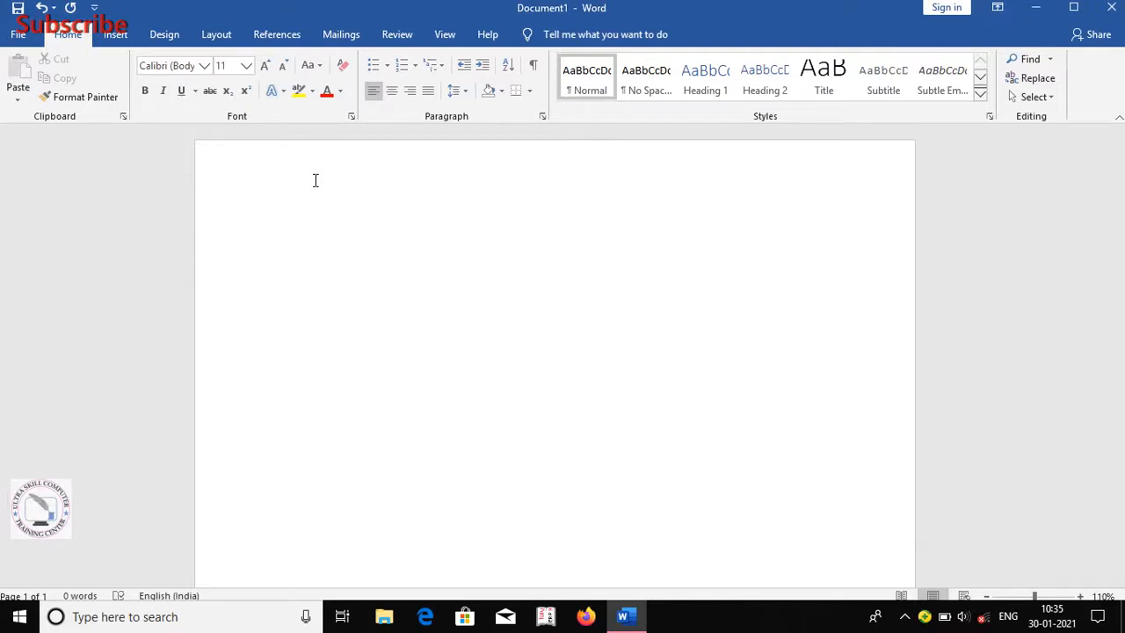
{"action": "type", "text": "Basic Computer"}
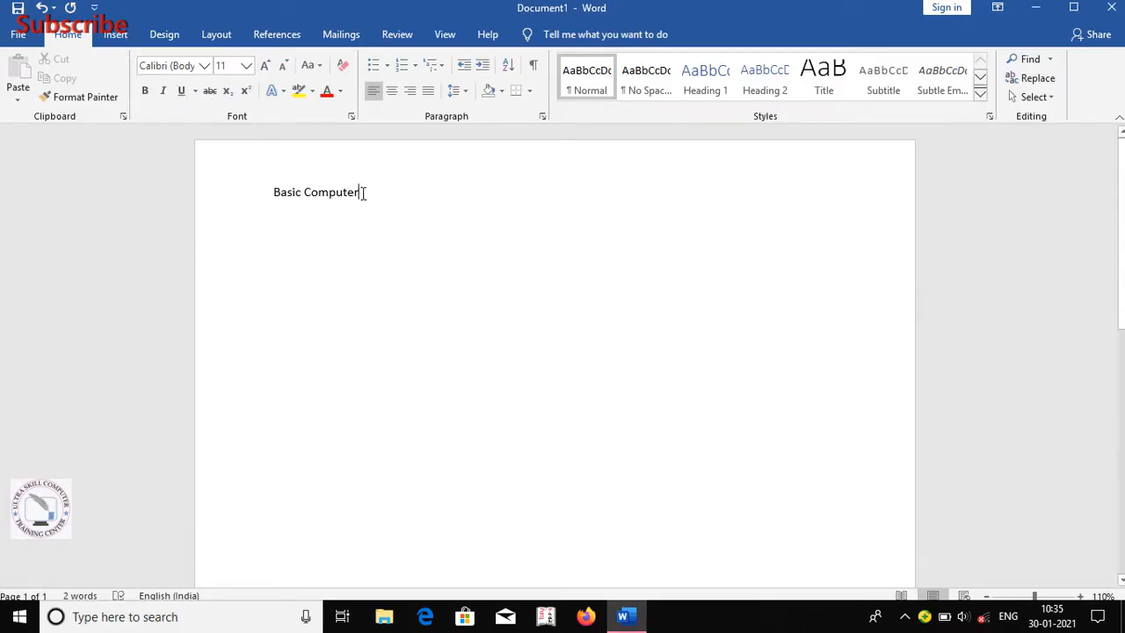
{"action": "left_click", "coordinate": [284, 211], "text": "shift"}
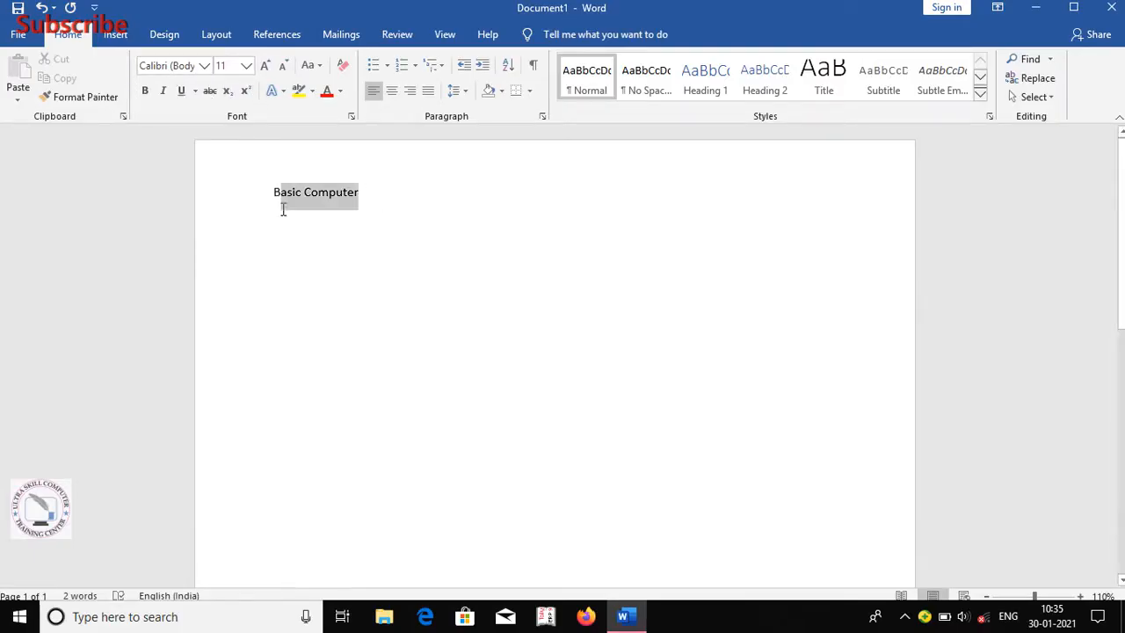
{"action": "left_click_drag", "start_coordinate": [276, 210], "coordinate": [269, 203]}
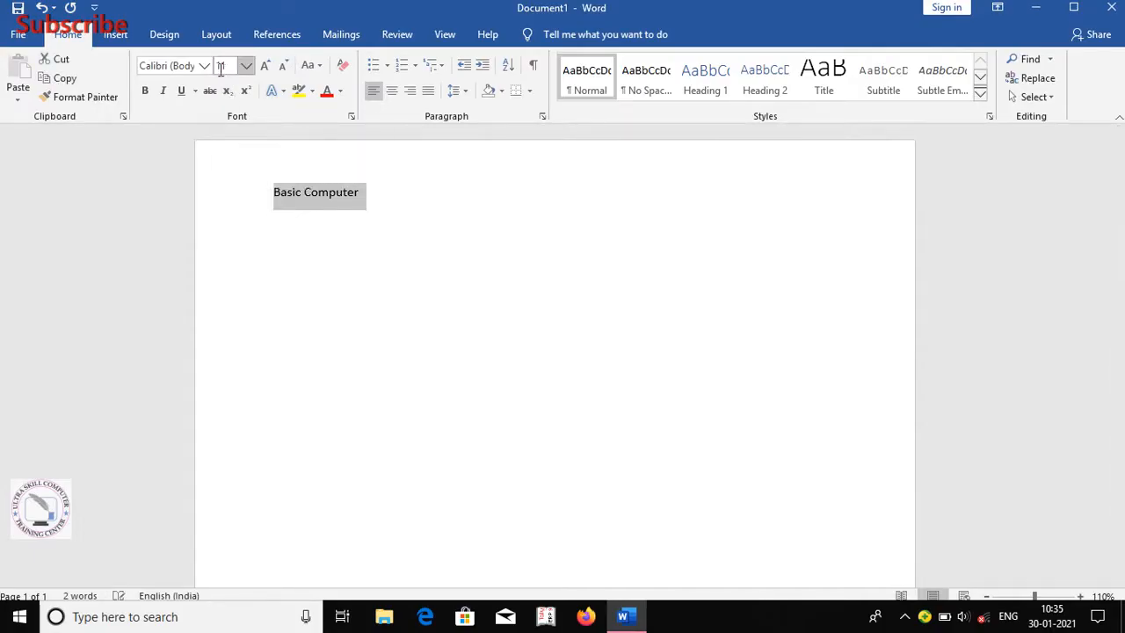
{"action": "left_click", "coordinate": [248, 67]}
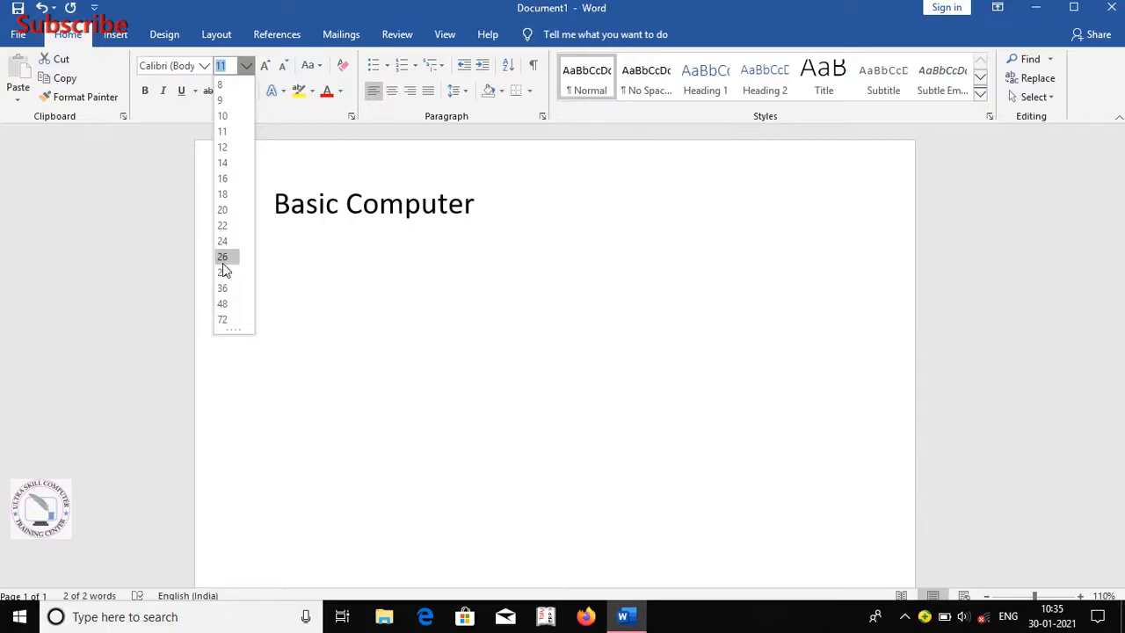
{"action": "left_click", "coordinate": [223, 262]}
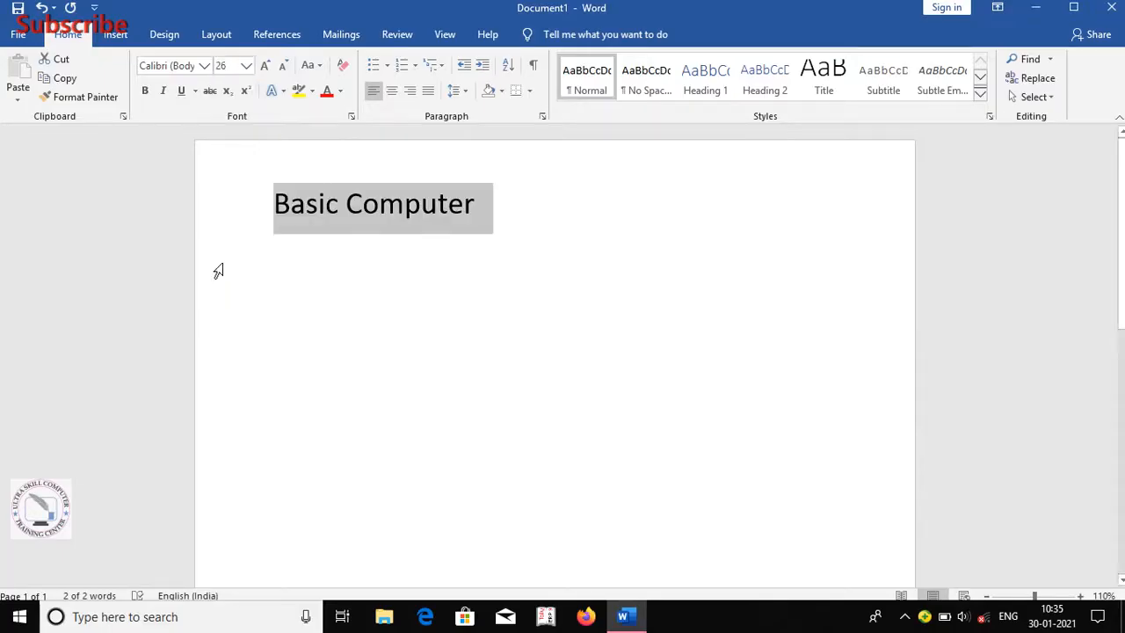
Step: Change the font size of the "Basic Computer" heading to 25
{"action": "left_click", "coordinate": [245, 71]}
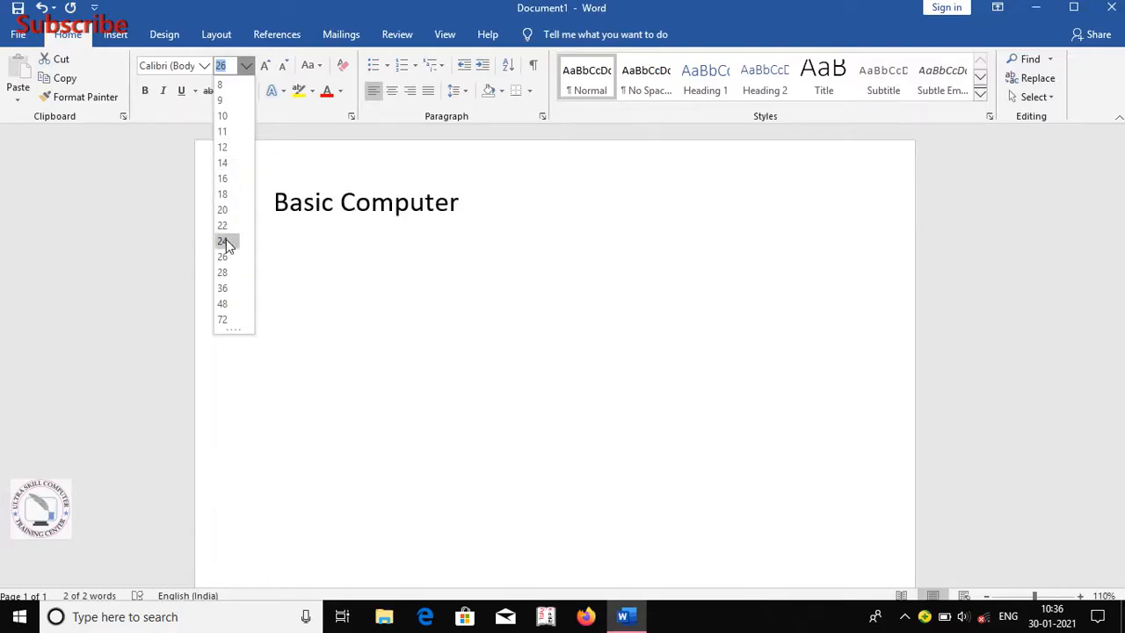
{"action": "left_click", "coordinate": [230, 69]}
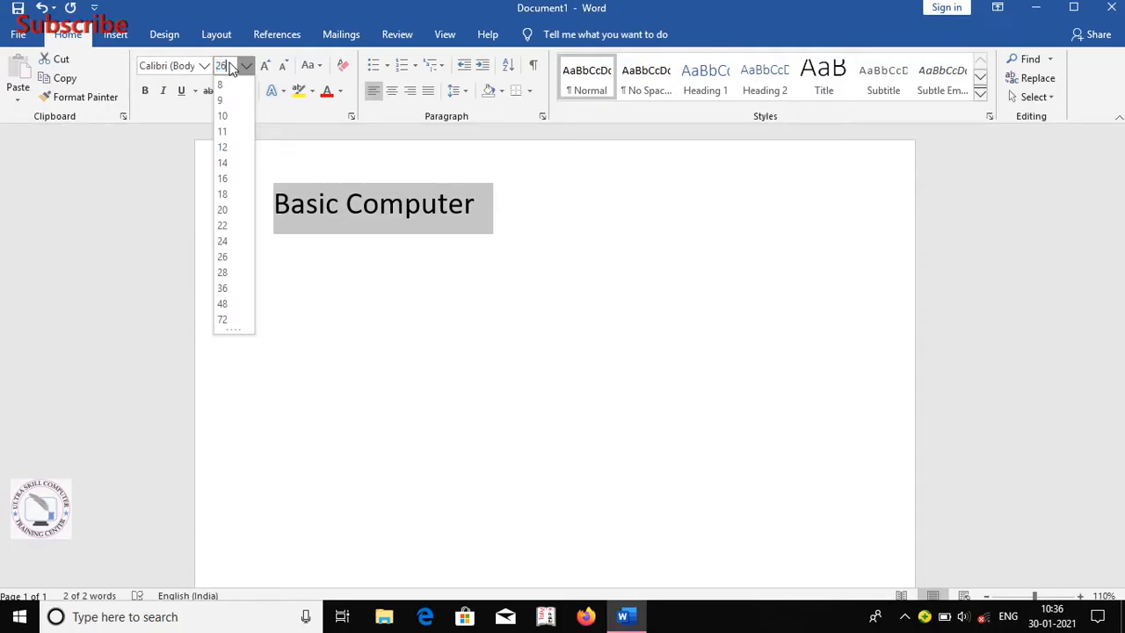
{"action": "key", "text": "BackSpace"}
{"action": "type", "text": "5"}
{"action": "key", "text": "Return"}
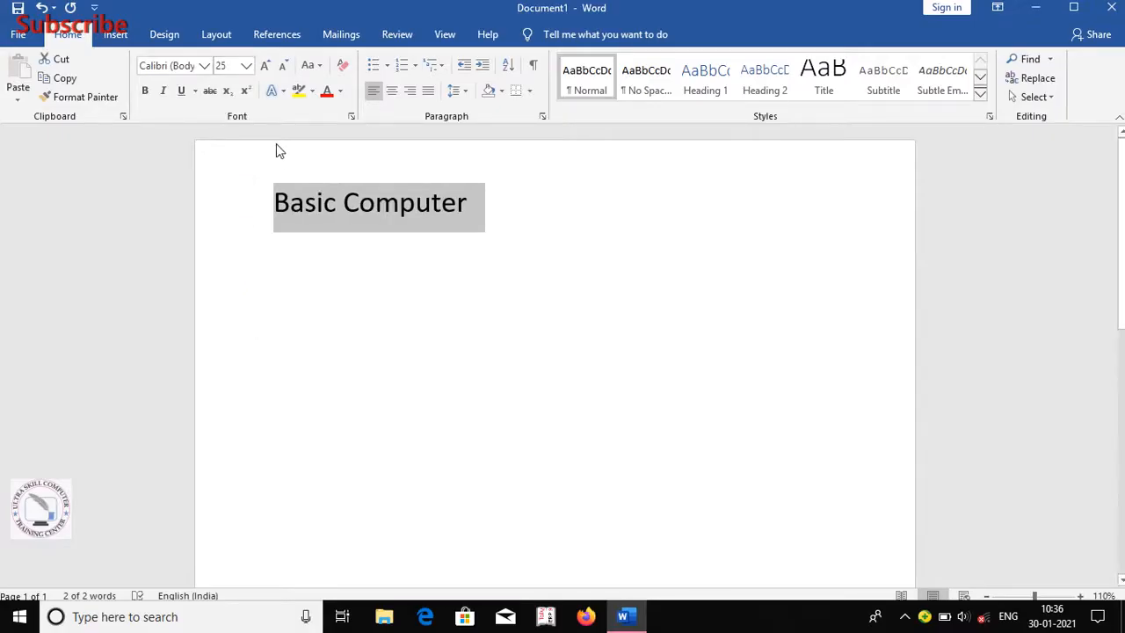
Step: Format the "Basic Computer" heading as bold and italic
{"action": "left_click", "coordinate": [151, 95]}
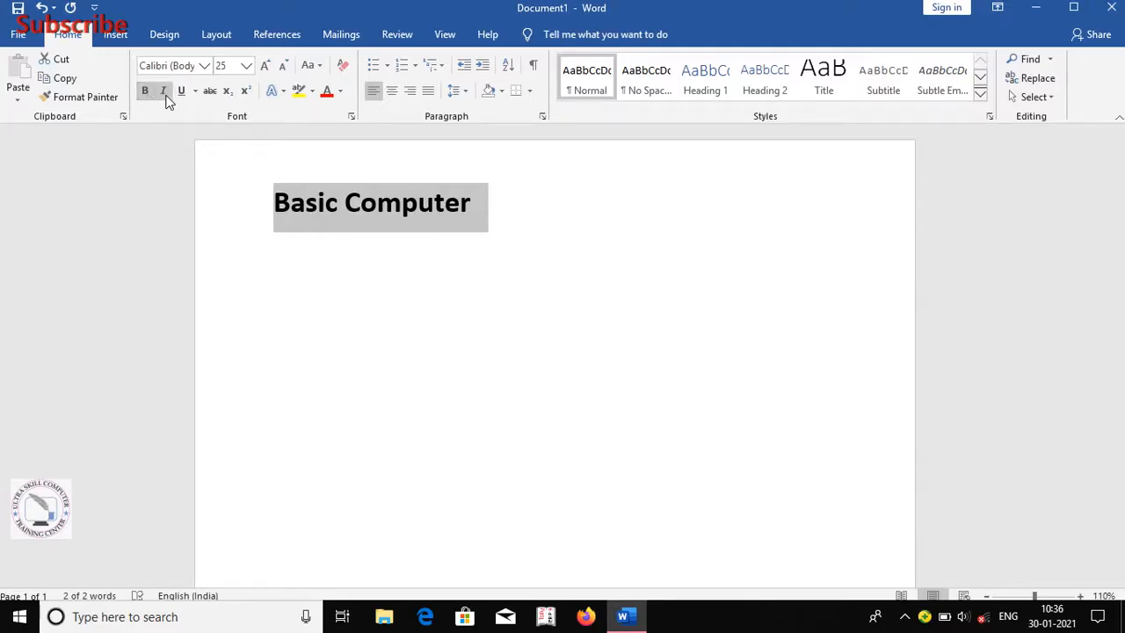
{"action": "left_click", "coordinate": [167, 97]}
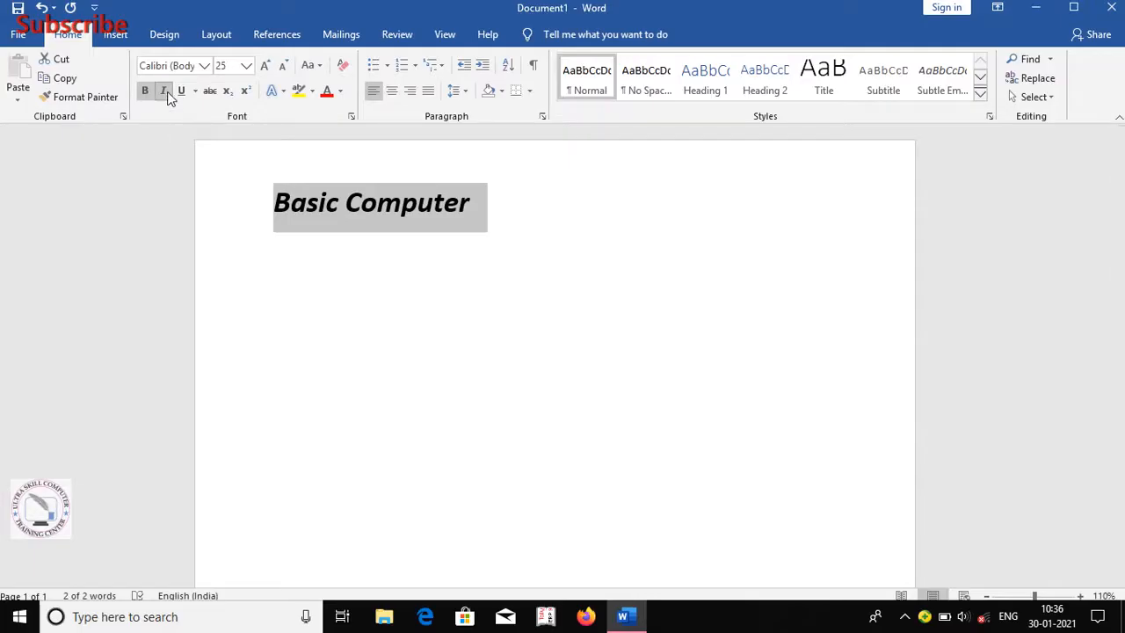
{"action": "left_click", "coordinate": [167, 94]}
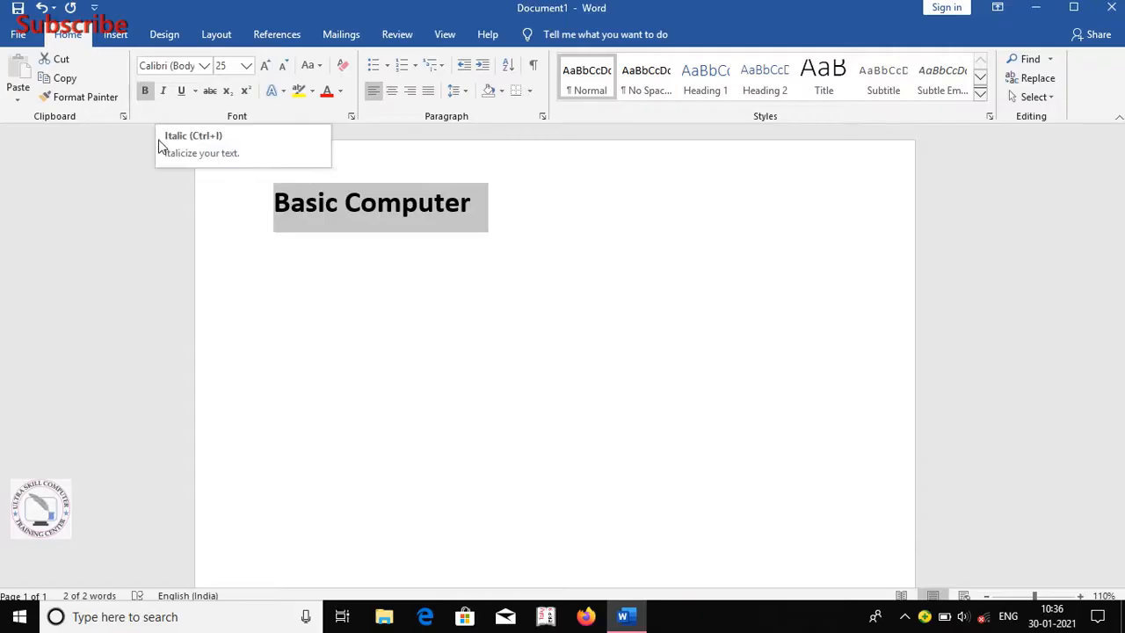
{"action": "left_click", "coordinate": [165, 91]}
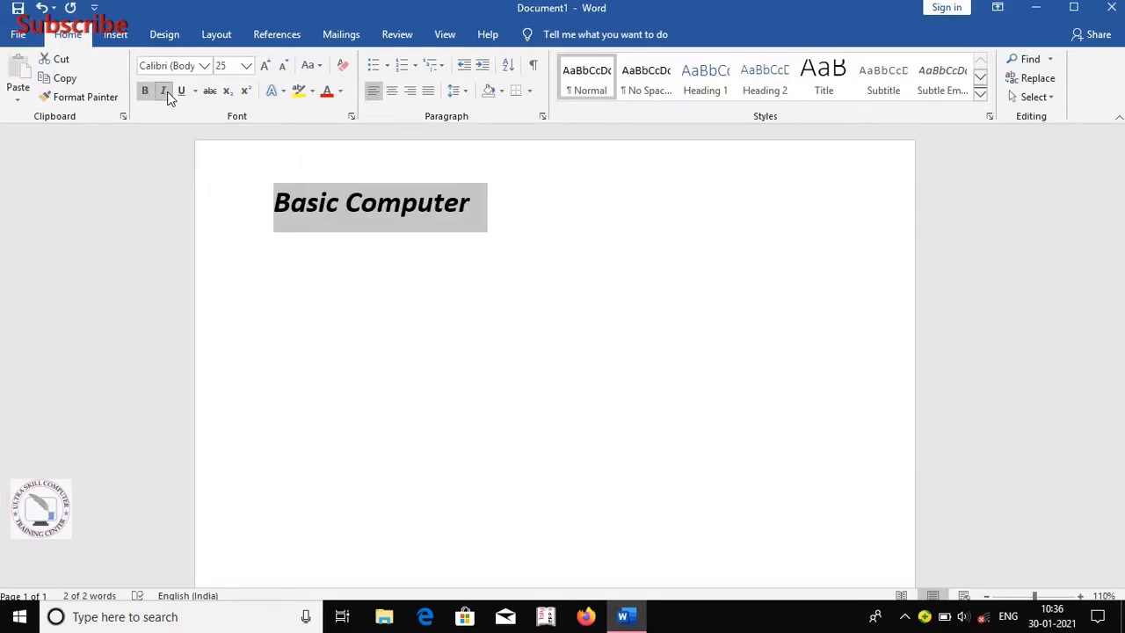
Step: Give the "Basic Computer" heading a thick underline and centre it on the page
{"action": "left_click", "coordinate": [183, 91]}
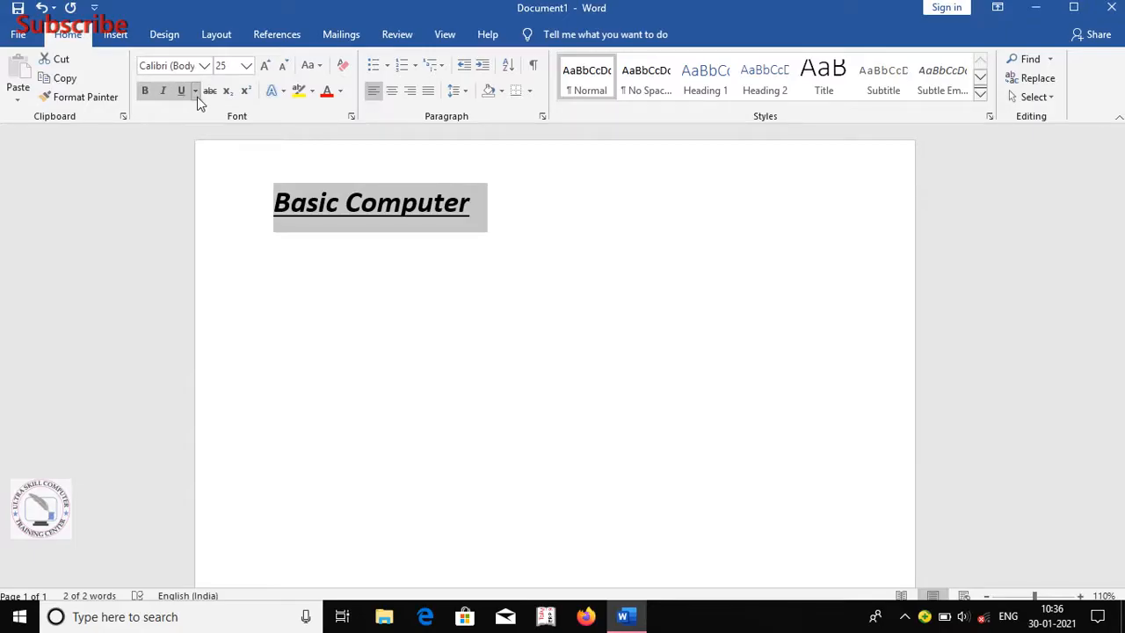
{"action": "left_click", "coordinate": [197, 96]}
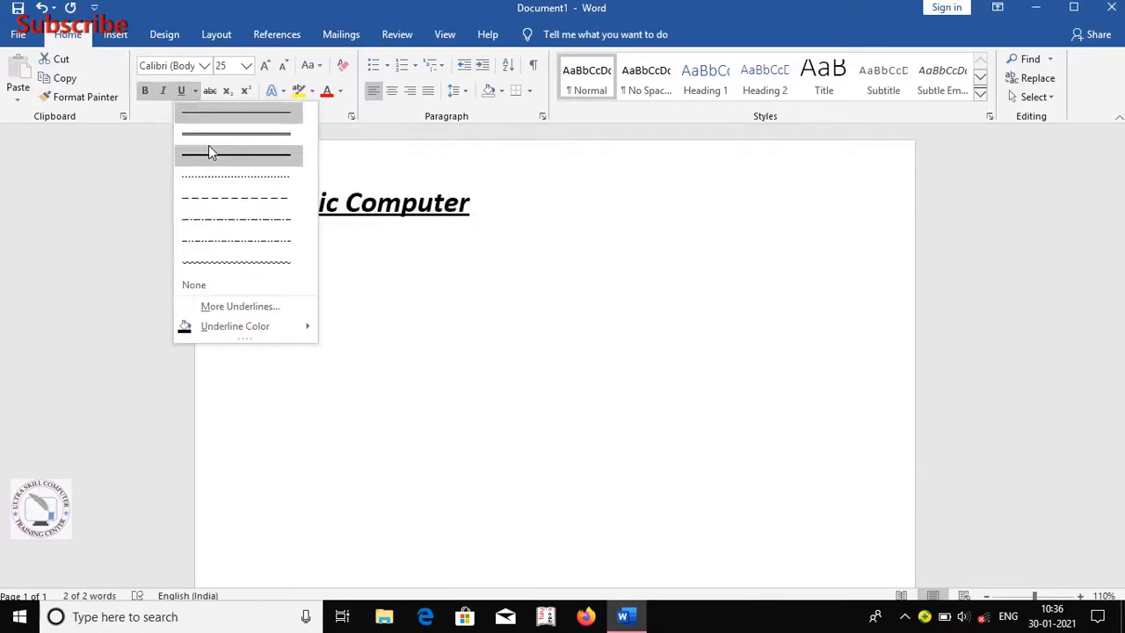
{"action": "left_click", "coordinate": [210, 151]}
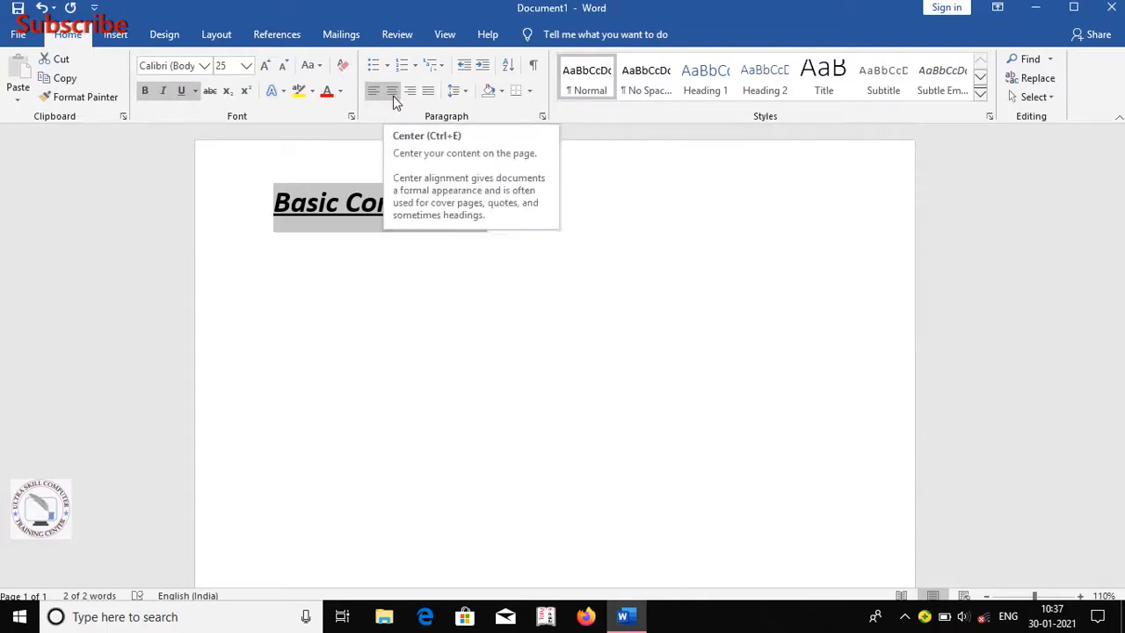
{"action": "left_click", "coordinate": [393, 92]}
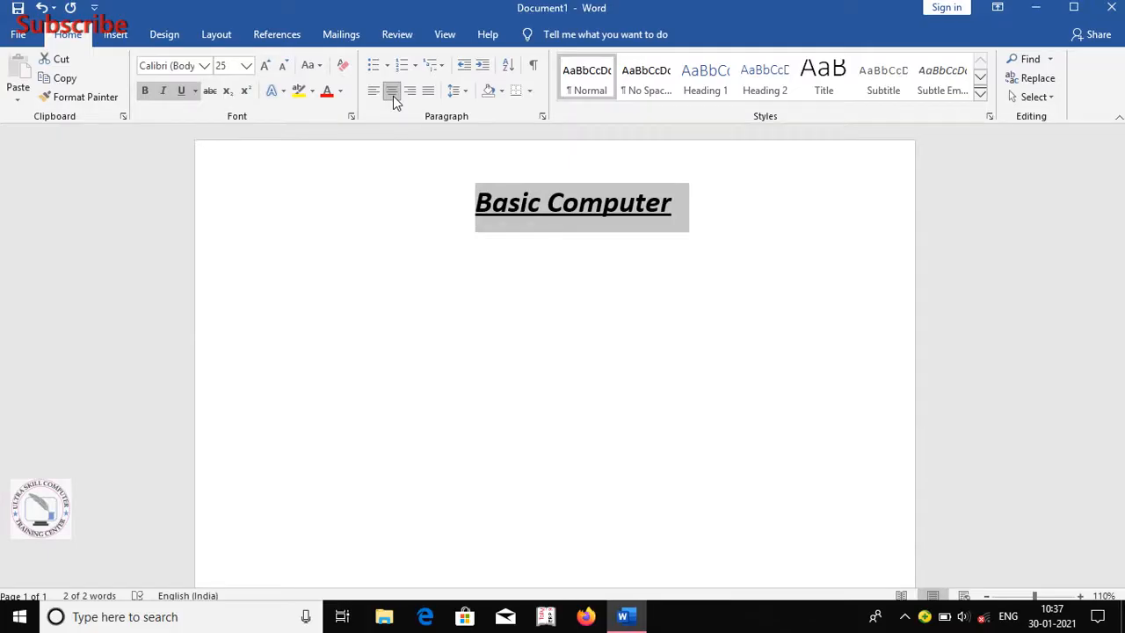
Step: Start a new line below the "Basic Computer" heading and turn off underline, italic and bold for it
{"action": "left_click", "coordinate": [704, 203]}
{"action": "key", "text": "Return"}
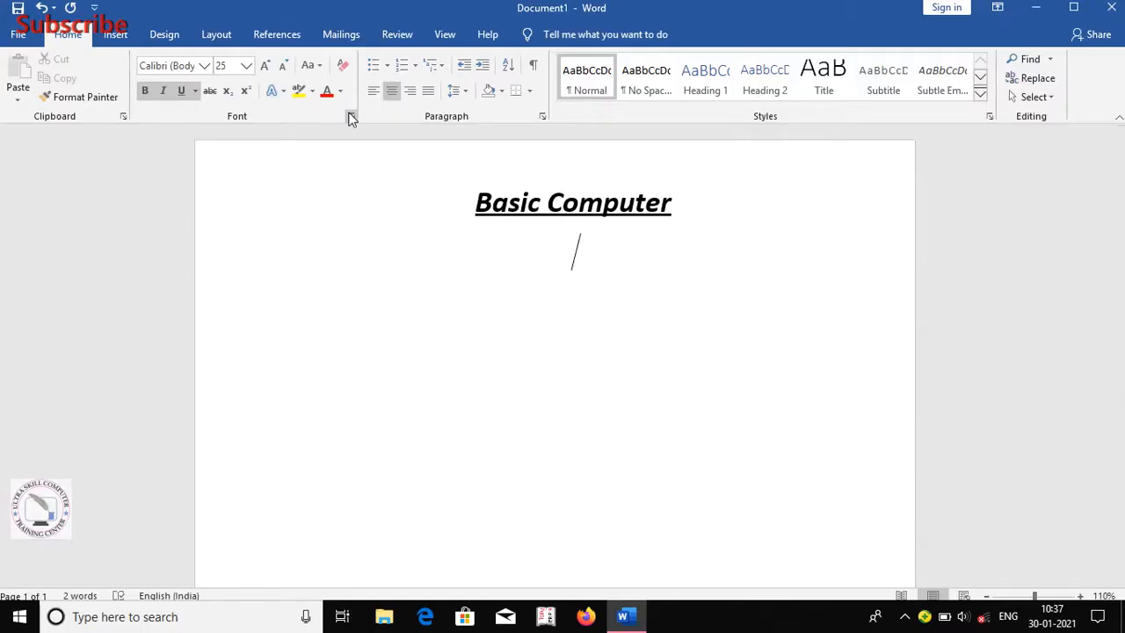
{"action": "left_click", "coordinate": [183, 92]}
{"action": "left_click", "coordinate": [162, 91]}
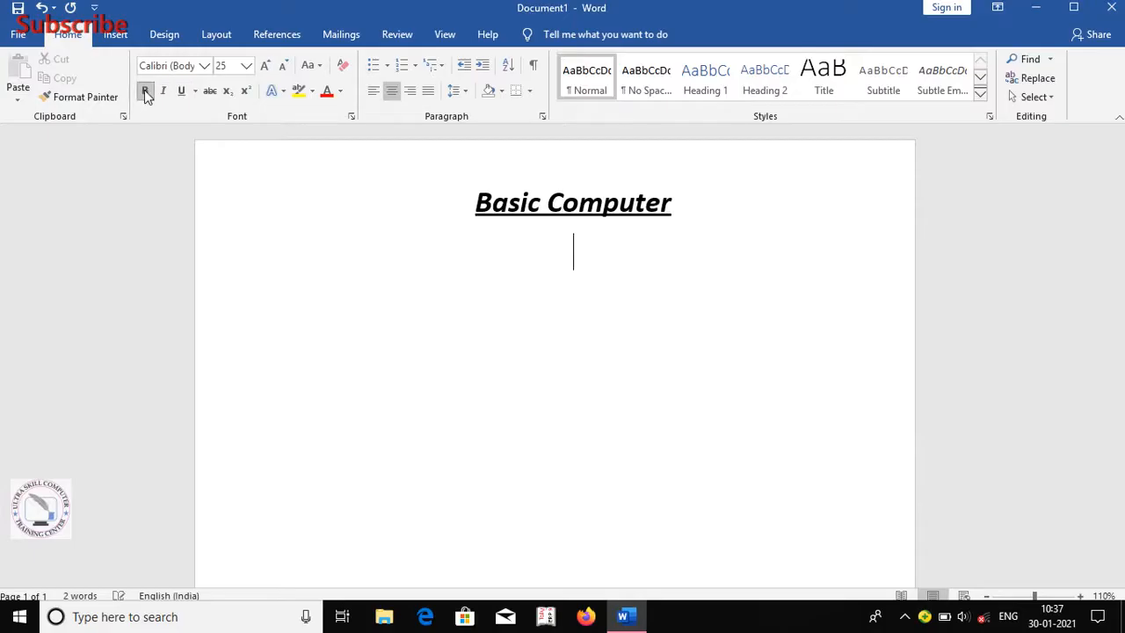
{"action": "left_click", "coordinate": [145, 93]}
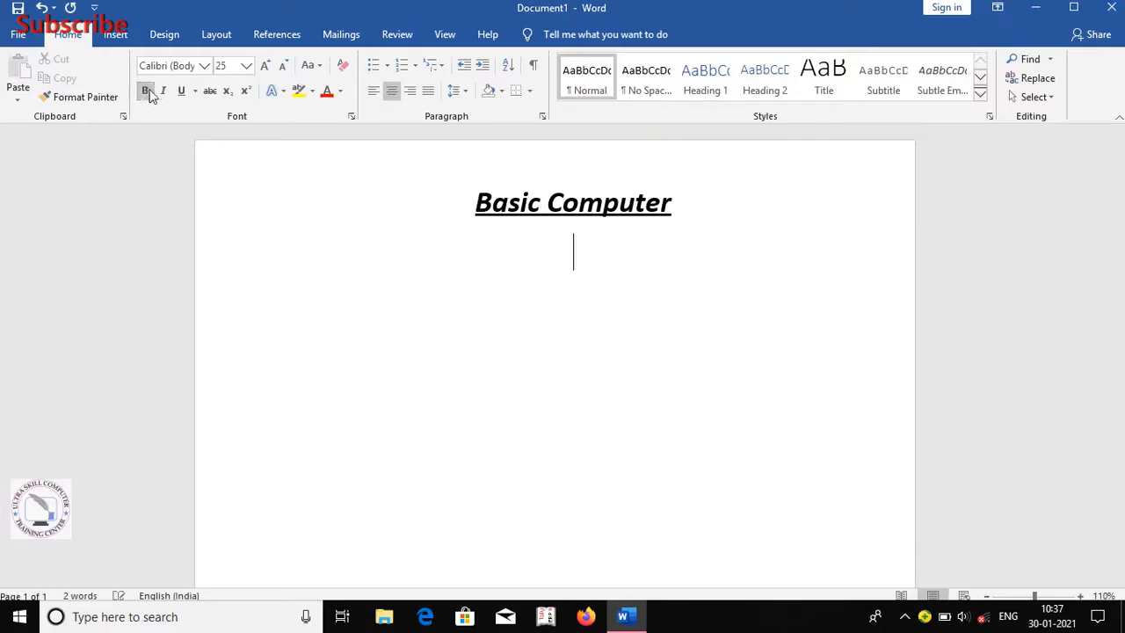
Step: Left-align the new line below the heading and set its font size to 20
{"action": "left_click", "coordinate": [374, 92]}
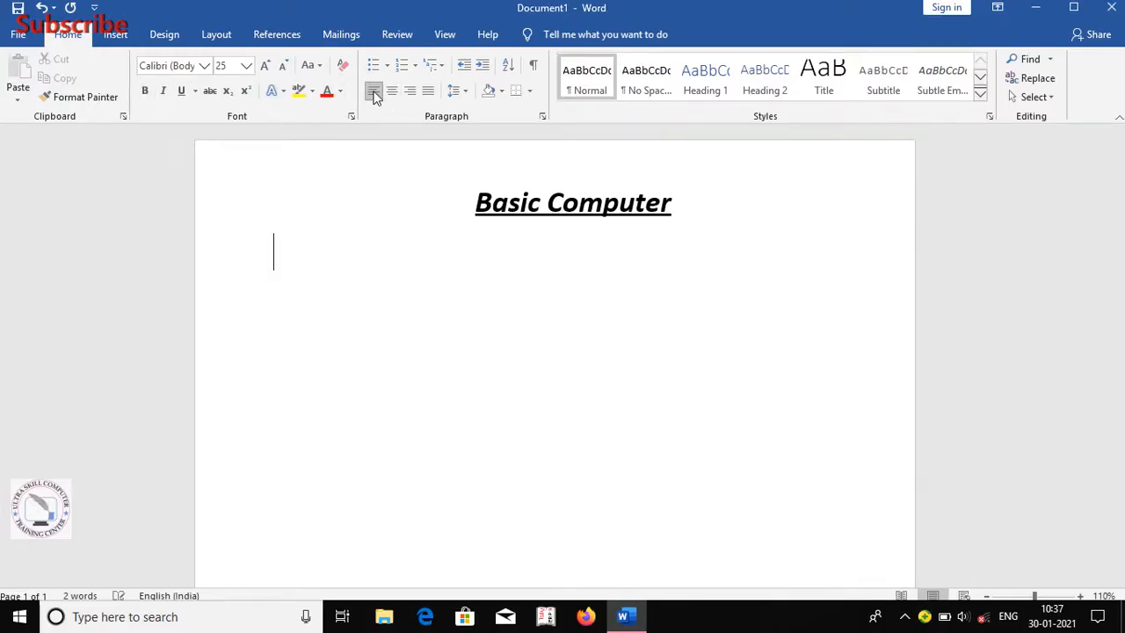
{"action": "left_click", "coordinate": [247, 67]}
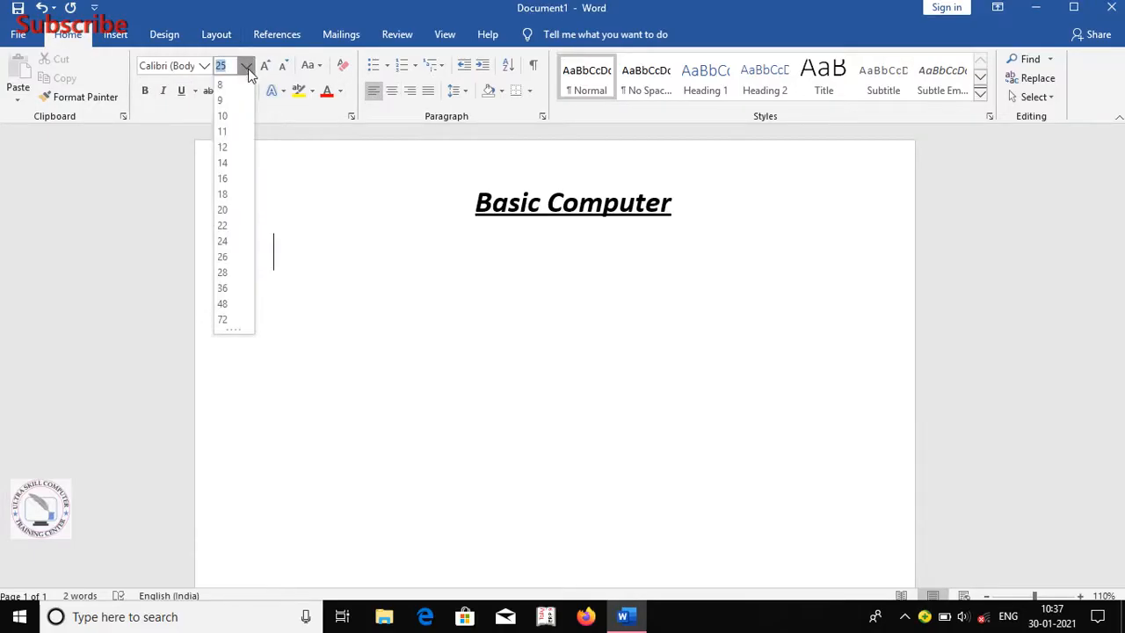
{"action": "left_click", "coordinate": [223, 210]}
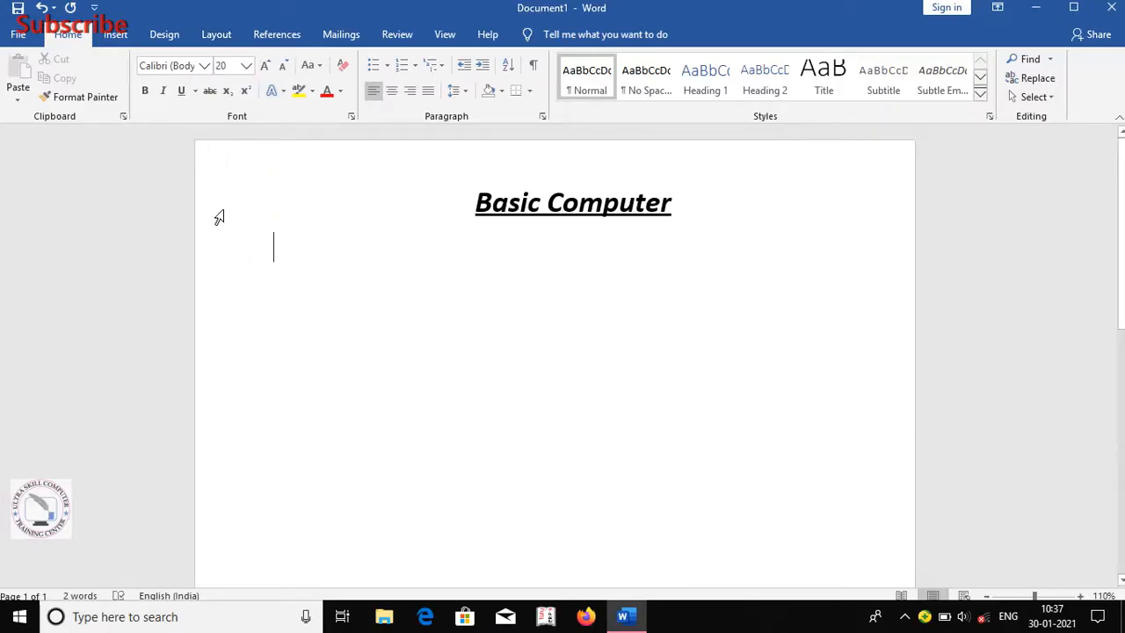
Step: Enter "Hardware" and "Software" on separate lines below the heading
{"action": "type", "text": "hardware"}
{"action": "key", "text": "Return"}
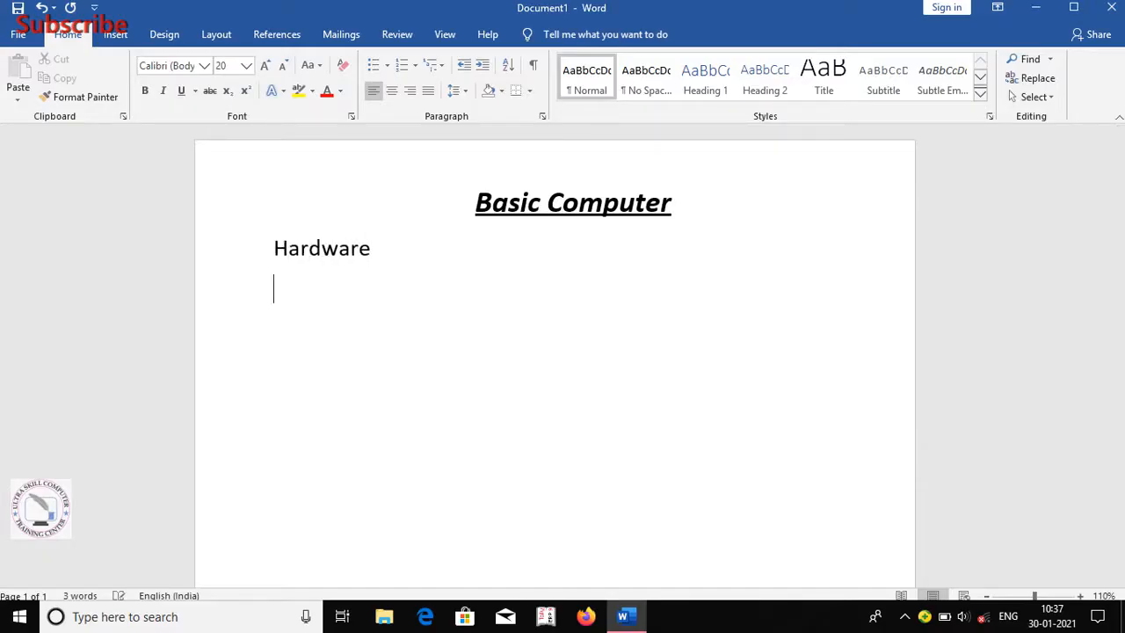
{"action": "type", "text": "software"}
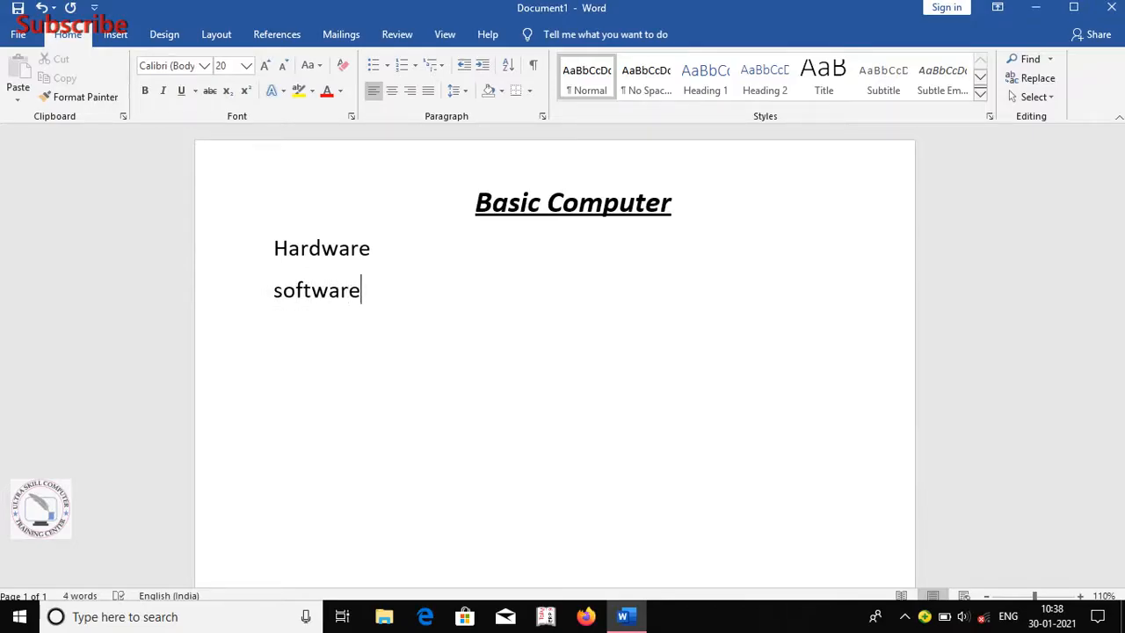
{"action": "key", "text": "Return"}
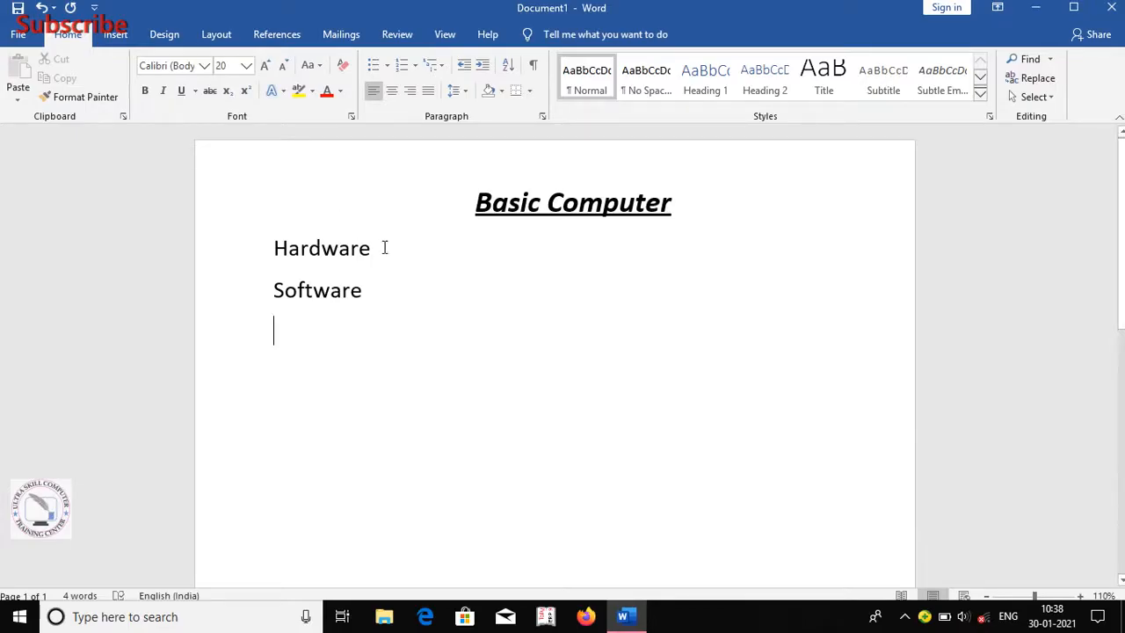
Step: Change the font colour of the word "Hardware" to the darker blue theme shade
{"action": "left_click", "coordinate": [274, 248]}
{"action": "left_click_drag", "start_coordinate": [274, 248], "coordinate": [376, 247]}
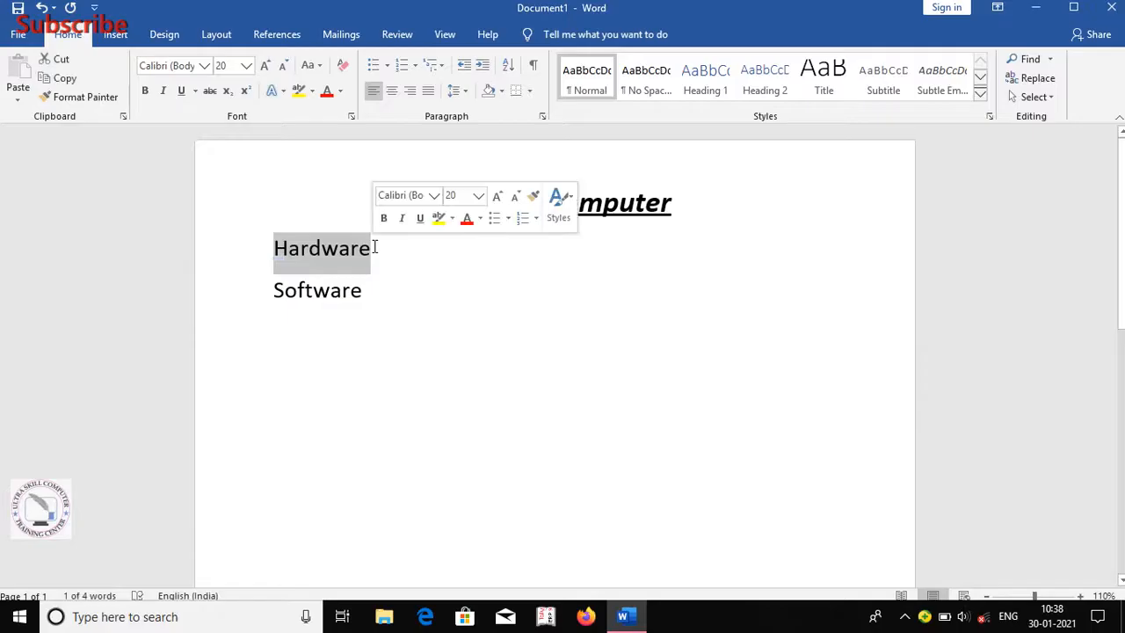
{"action": "left_click", "coordinate": [341, 91]}
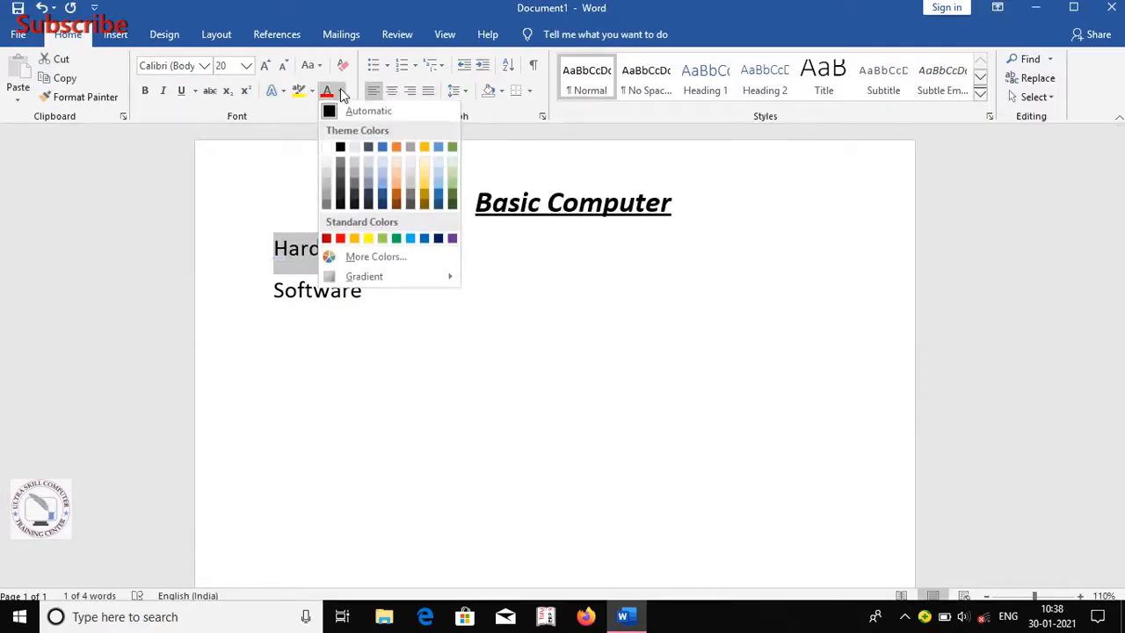
{"action": "left_click", "coordinate": [442, 211]}
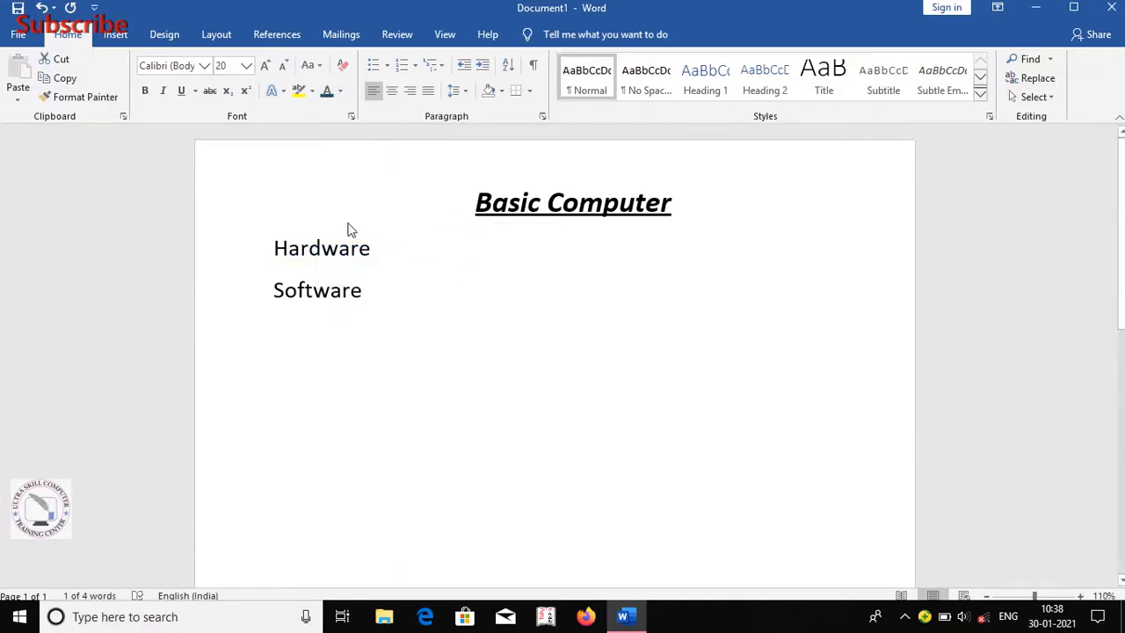
Step: Change the font colour of the word "Software" to the standard purple
{"action": "left_click", "coordinate": [277, 290]}
{"action": "left_click_drag", "start_coordinate": [277, 289], "coordinate": [370, 290]}
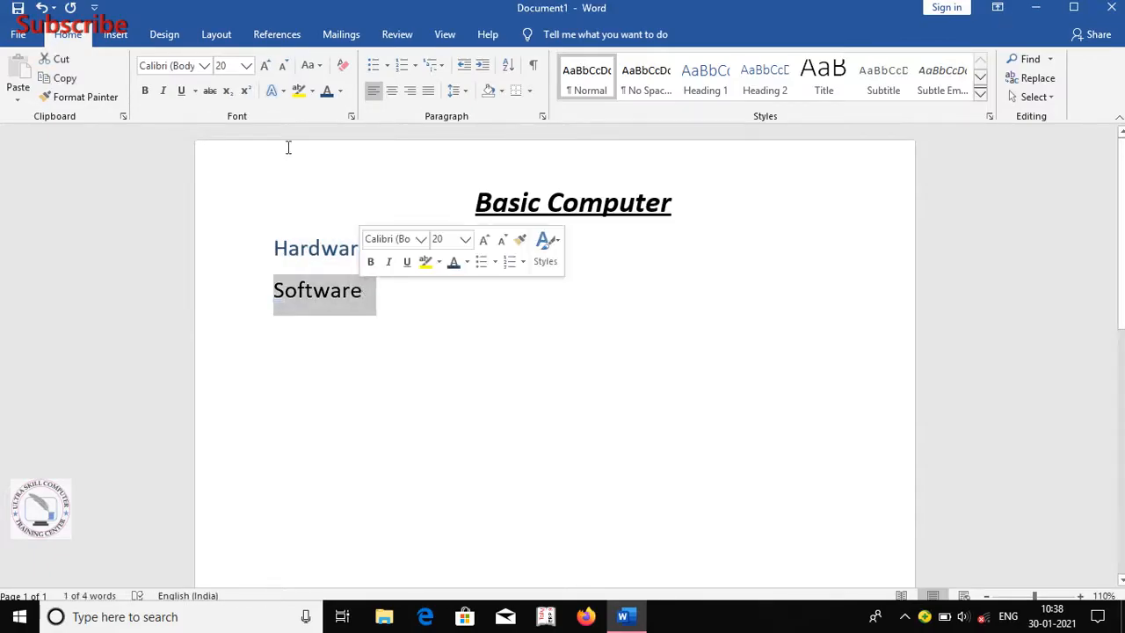
{"action": "left_click", "coordinate": [341, 91]}
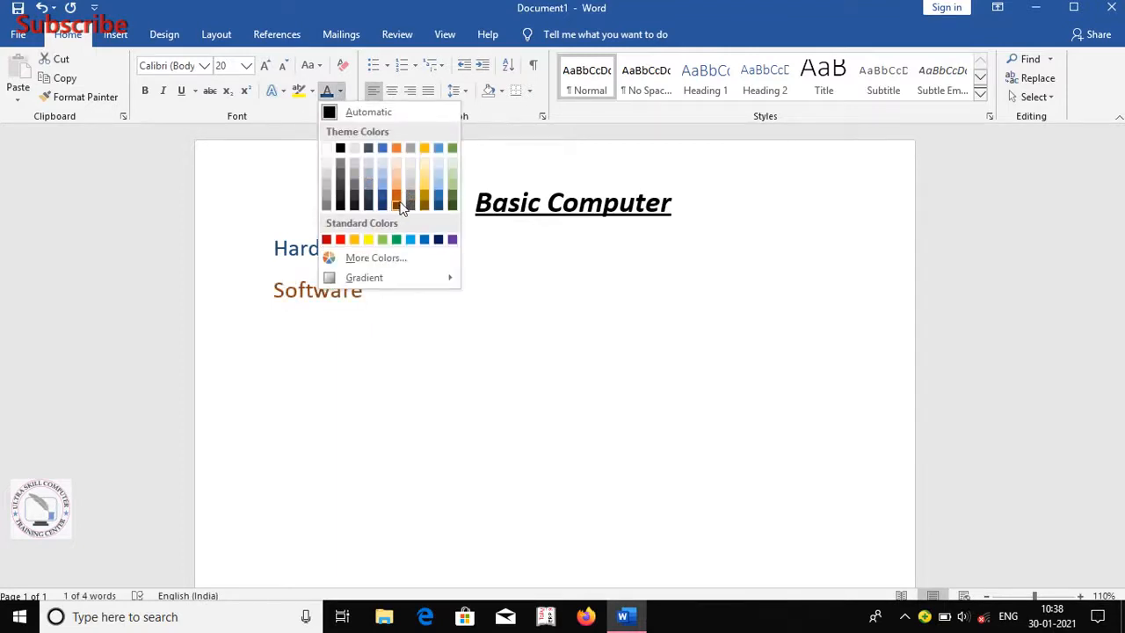
{"action": "left_click", "coordinate": [452, 241]}
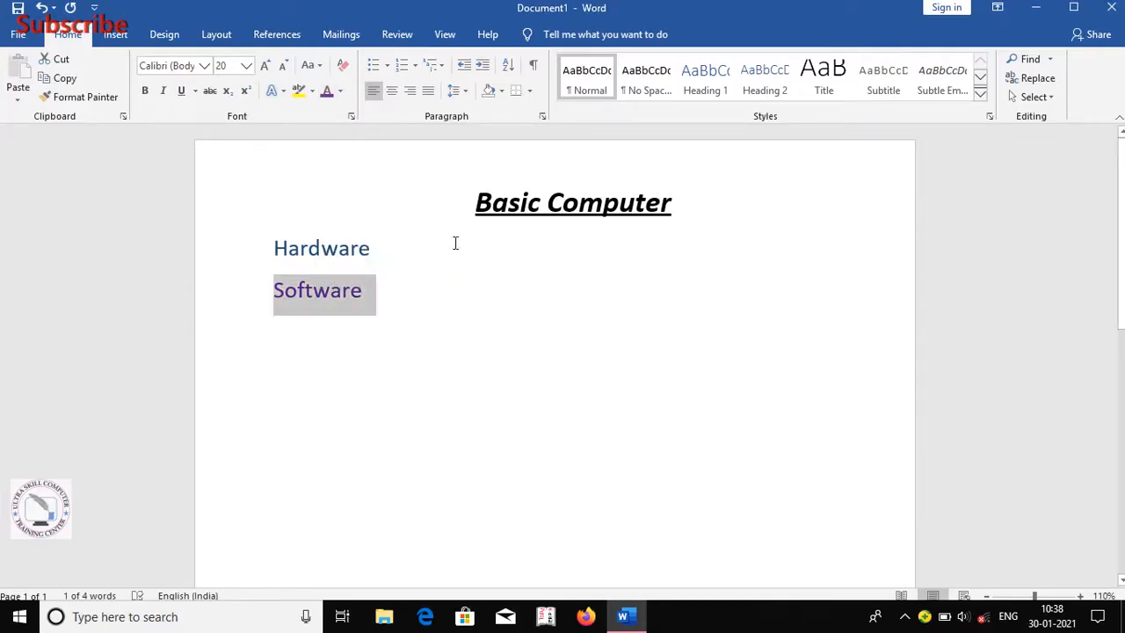
{"action": "left_click", "coordinate": [446, 299]}
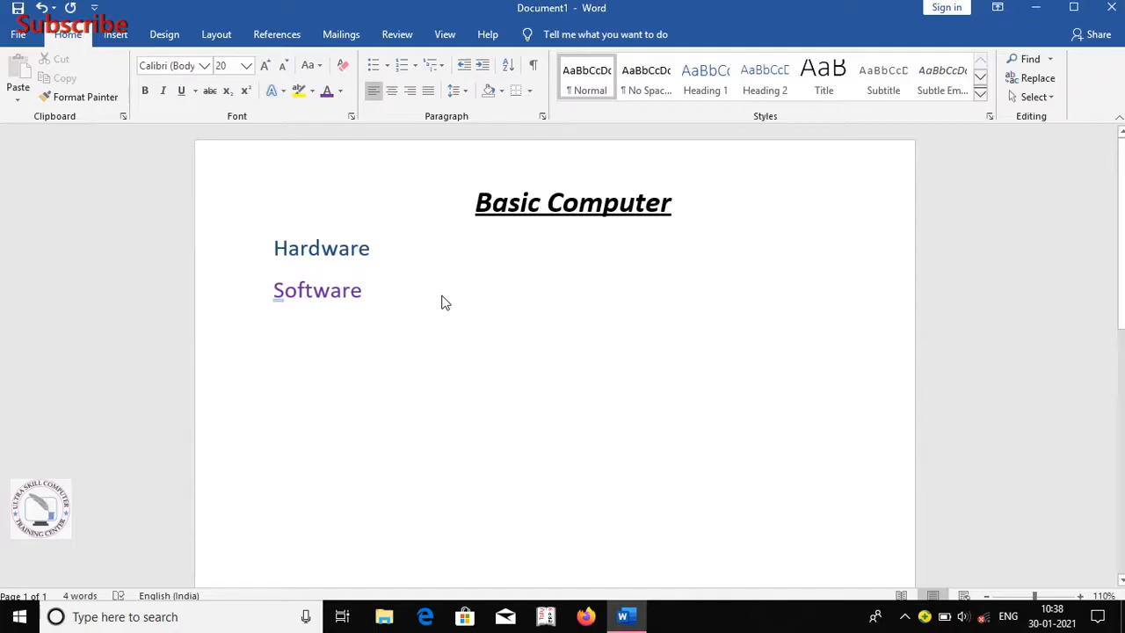
{"action": "key", "text": "Return"}
{"action": "type", "text": "d"}
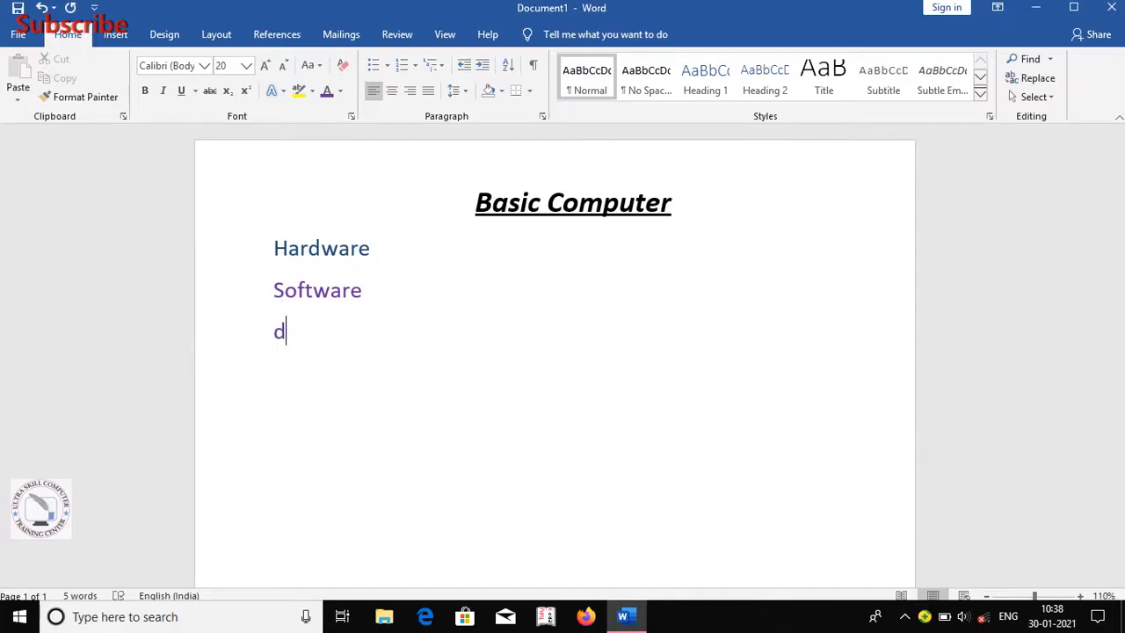
{"action": "key", "text": "BackSpace"}
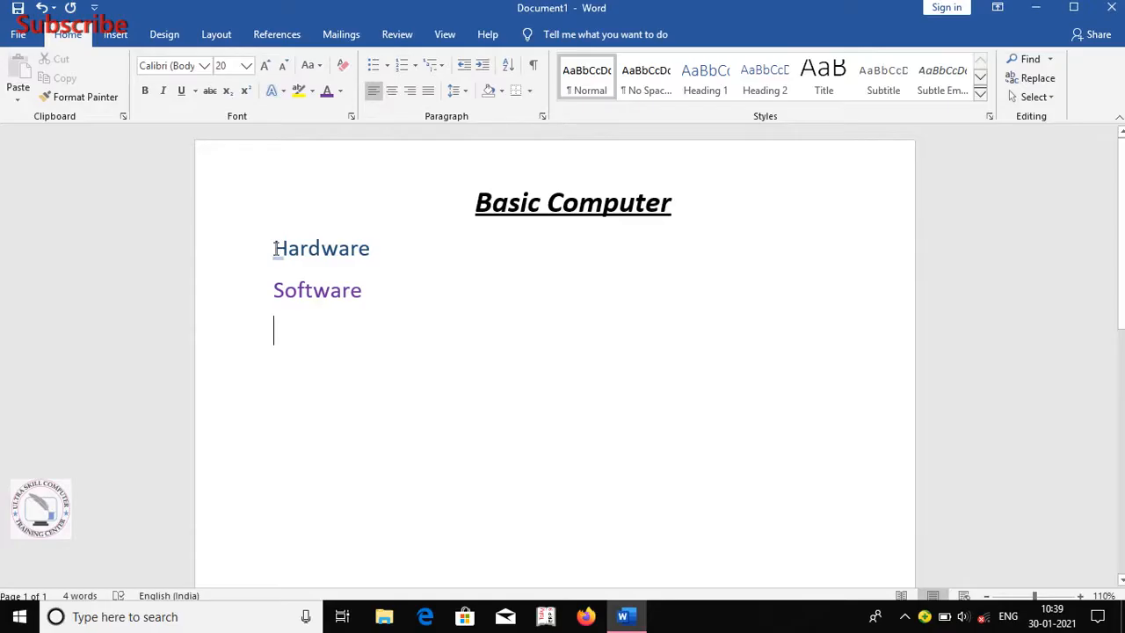
Step: Format the "Hardware" and "Software" lines as a bulleted list with the four-diamond bullet style
{"action": "left_click_drag", "start_coordinate": [274, 249], "coordinate": [381, 291]}
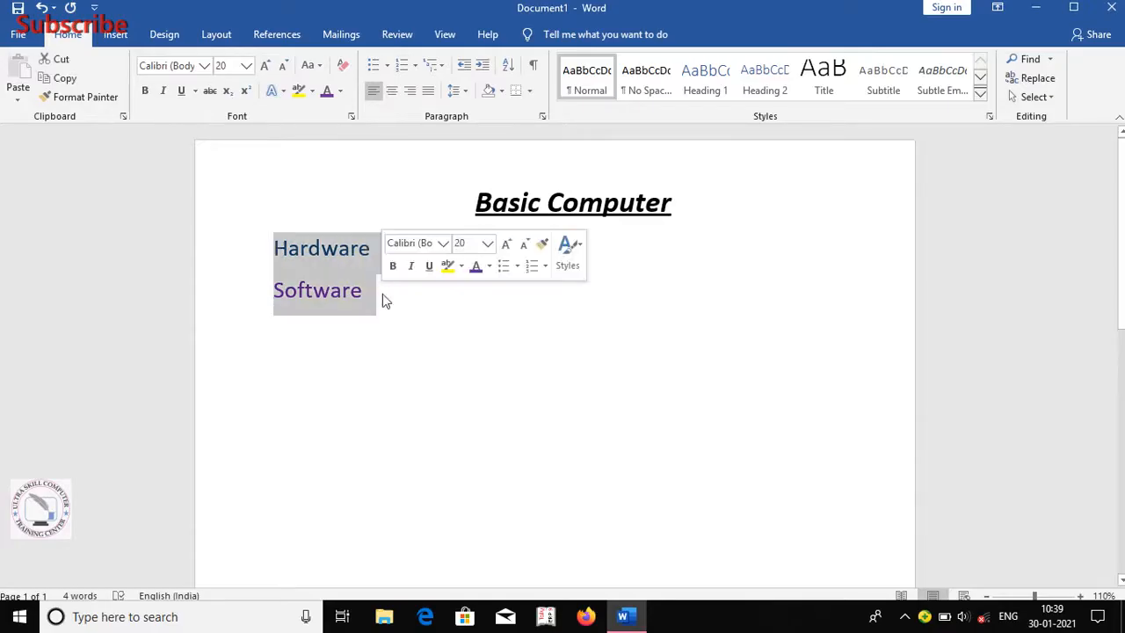
{"action": "left_click", "coordinate": [374, 66]}
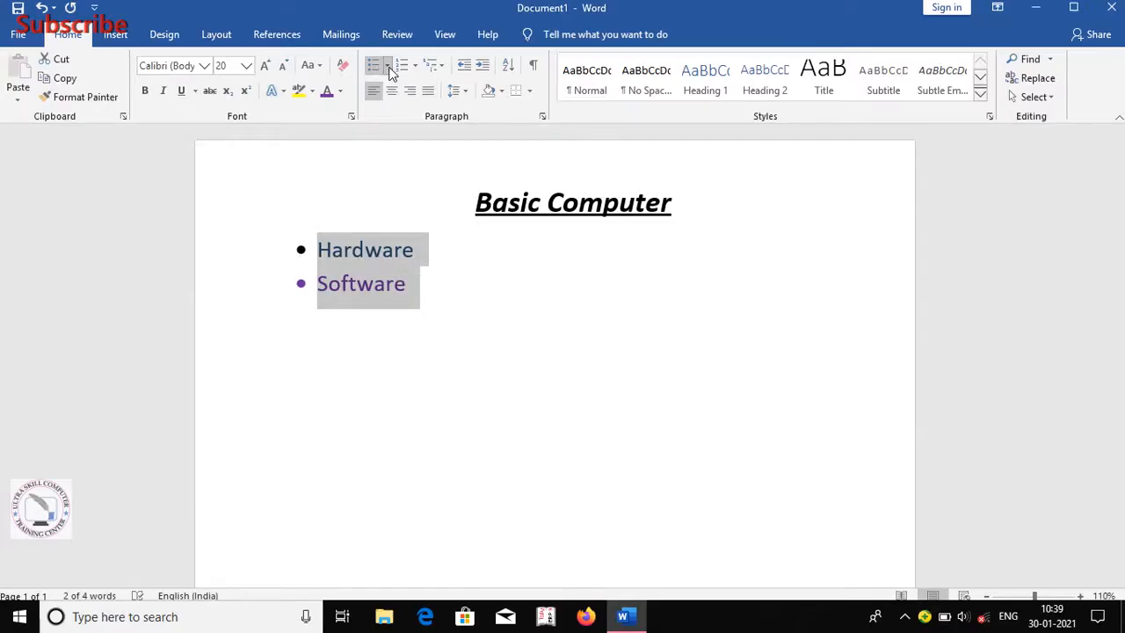
{"action": "left_click", "coordinate": [389, 70]}
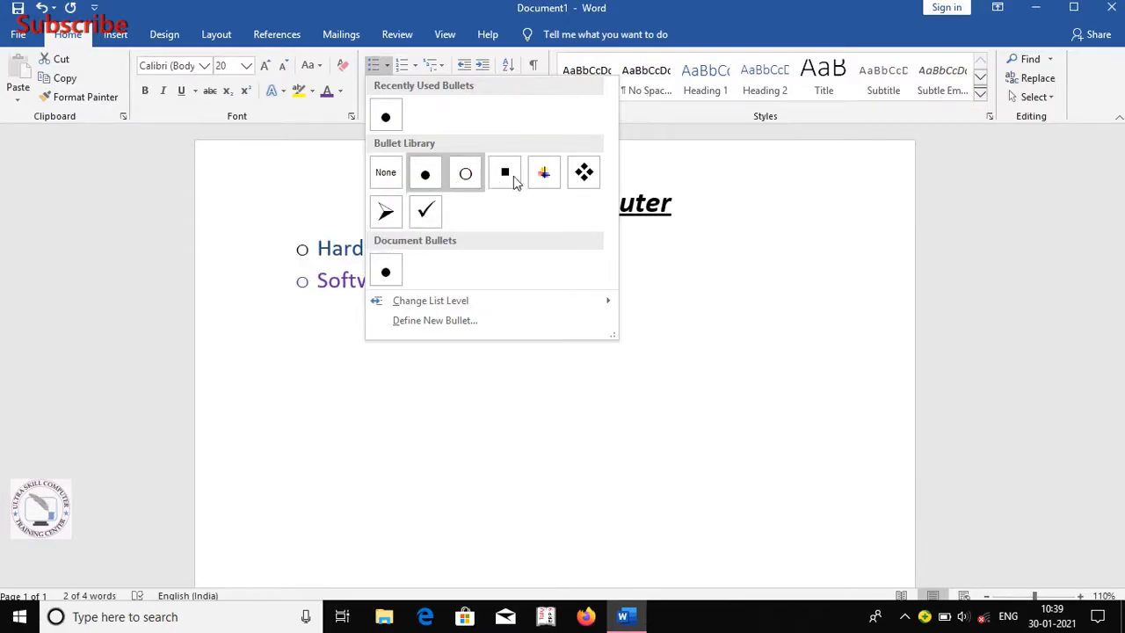
{"action": "left_click", "coordinate": [584, 173]}
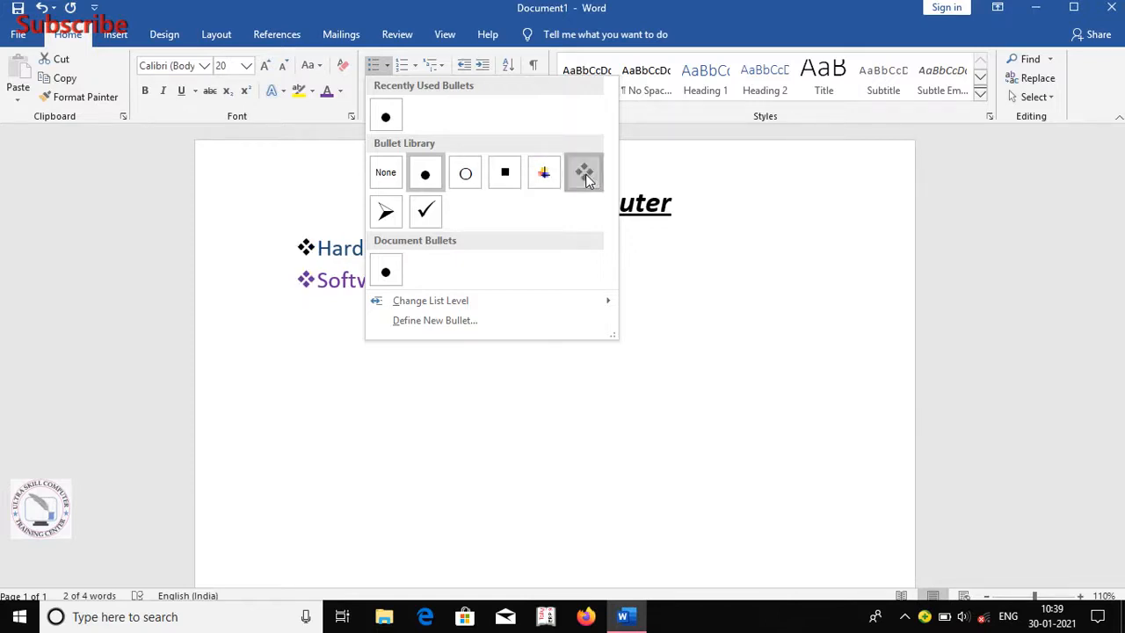
Step: Format the "Hardware" and "Software" lines as a numbered list in the 1), 2), 3) style
{"action": "left_click", "coordinate": [415, 68]}
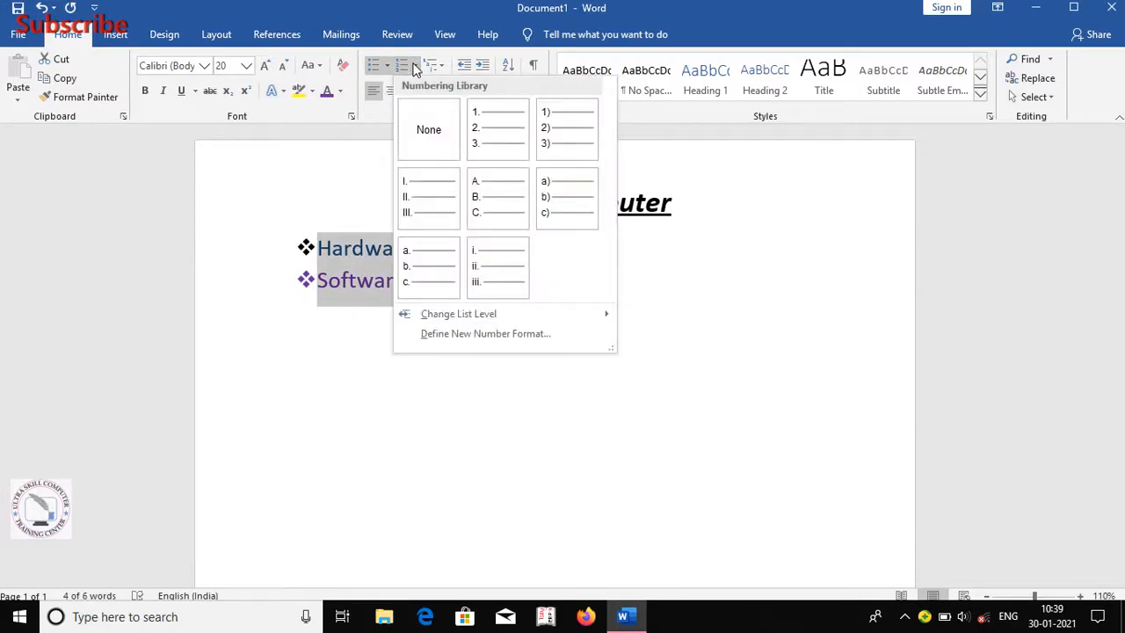
{"action": "left_click", "coordinate": [566, 139]}
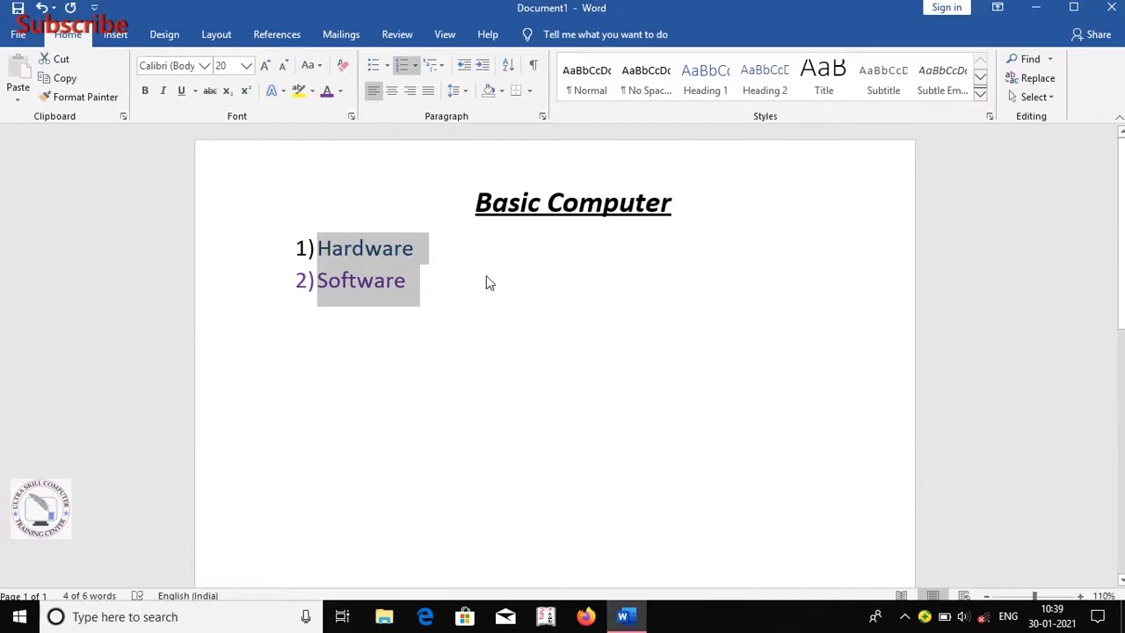
Step: Add "User" as the third list item after "Software" and end the numbered list on the following line
{"action": "left_click", "coordinate": [473, 294]}
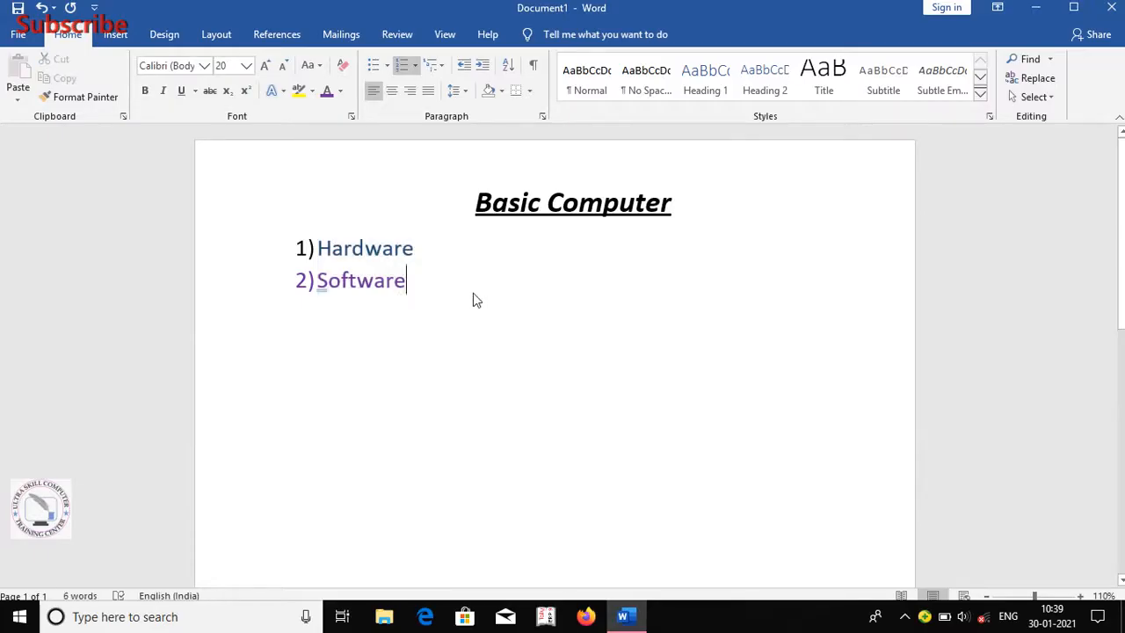
{"action": "key", "text": "Return"}
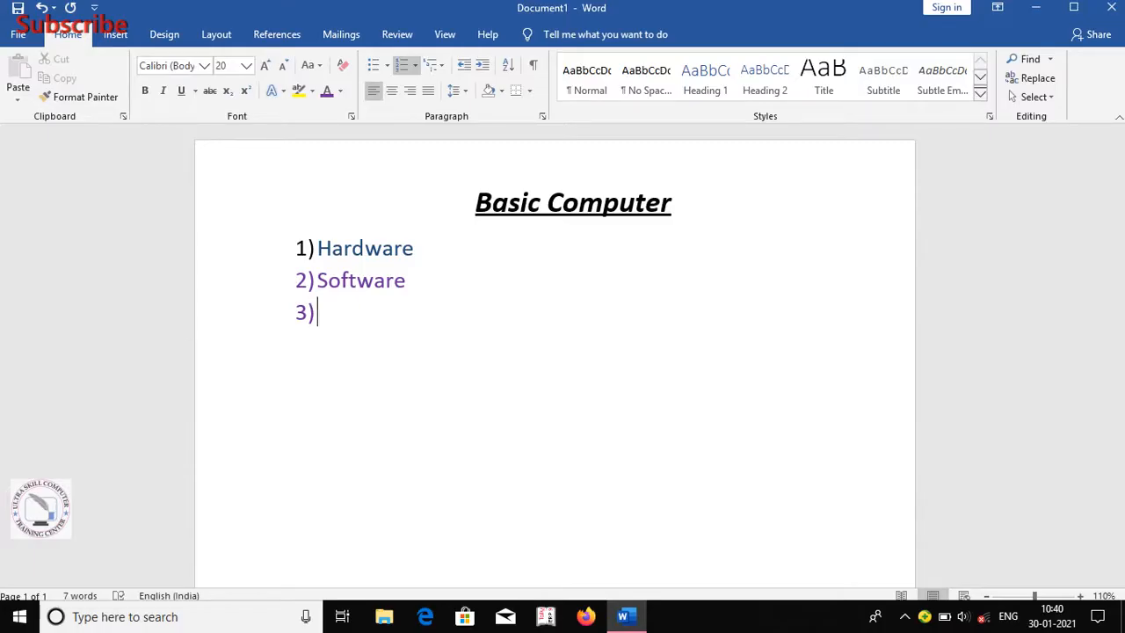
{"action": "type", "text": "user"}
{"action": "key", "text": "Return"}
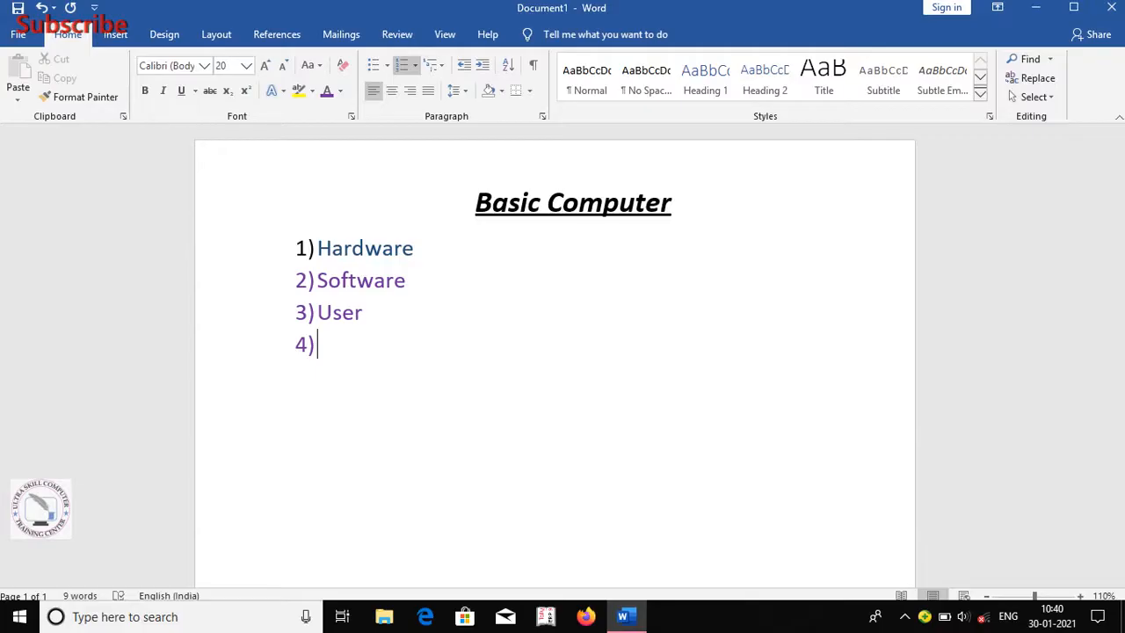
{"action": "key", "text": "BackSpace"}
{"action": "key", "text": "BackSpace"}
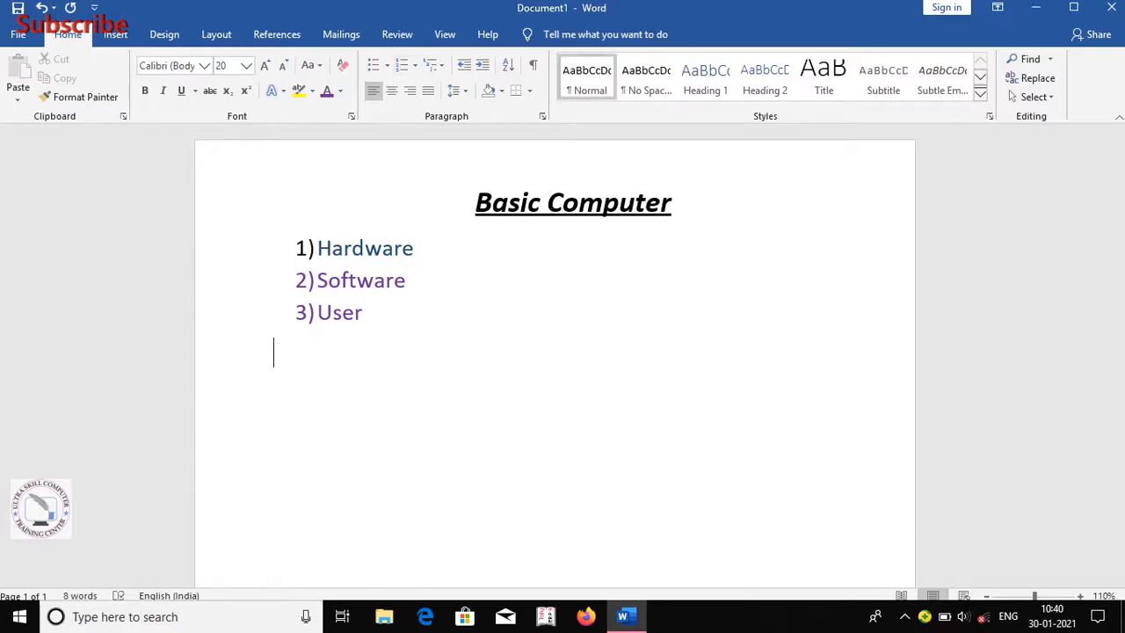
Step: Generate sample paragraphs below the numbered list with =rand()
{"action": "type", "text": "=rand()"}
{"action": "key", "text": "Return"}
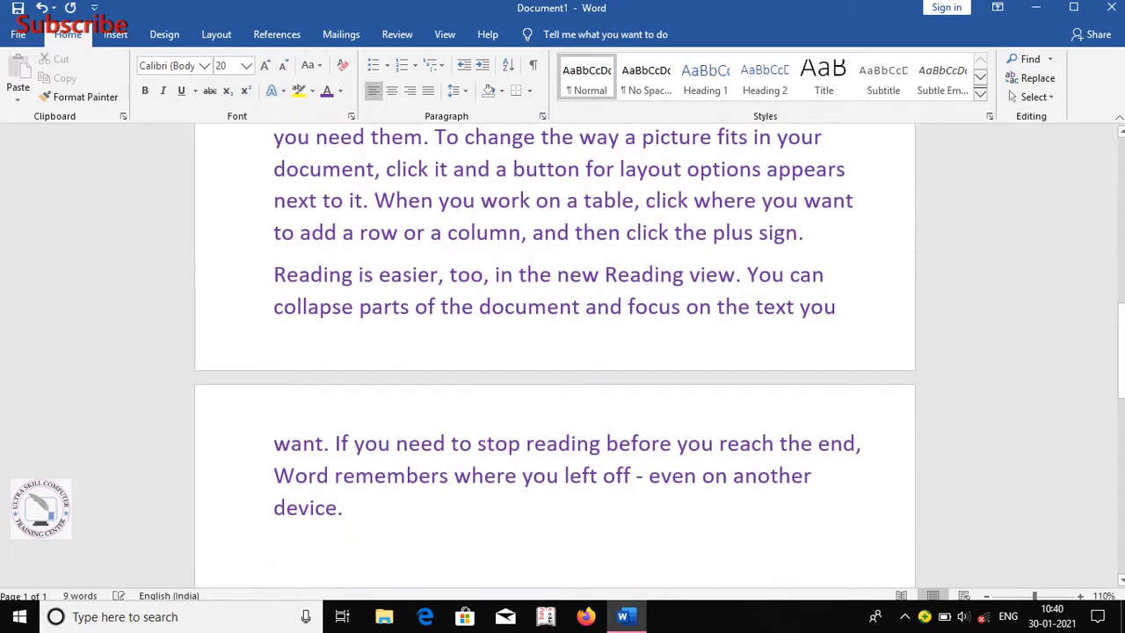
Step: Centre the first sample paragraph, which begins "Video provides a powerful way"
{"action": "key", "text": "ctrl+Home"}
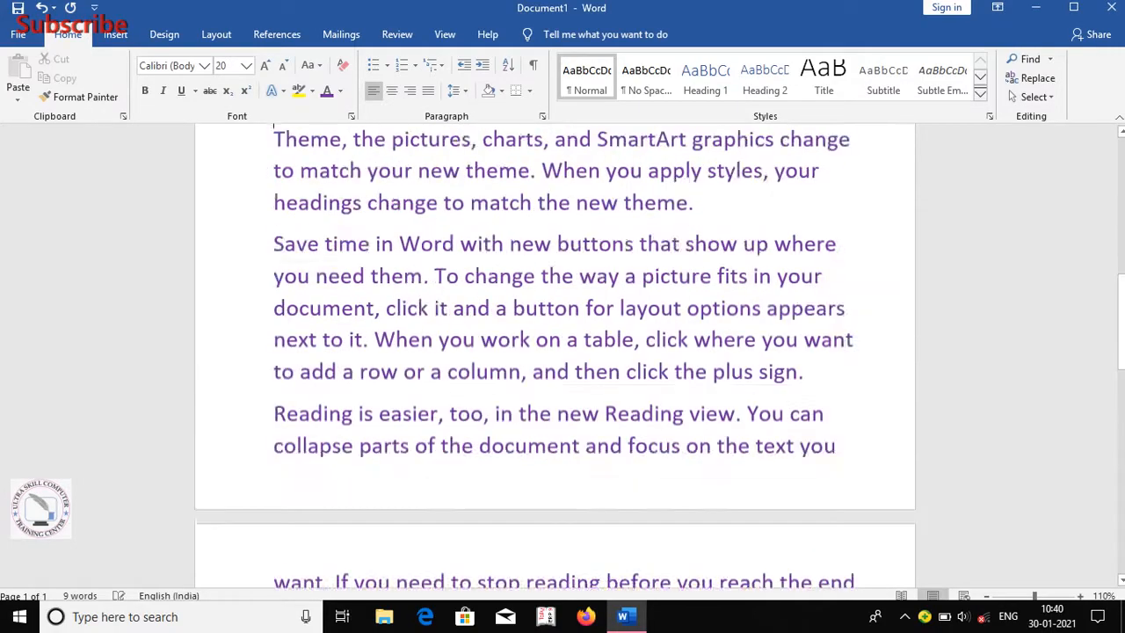
{"action": "key", "text": "Down"}
{"action": "key", "text": "Down"}
{"action": "key", "text": "Down"}
{"action": "key", "text": "Down"}
{"action": "key", "text": "Down"}
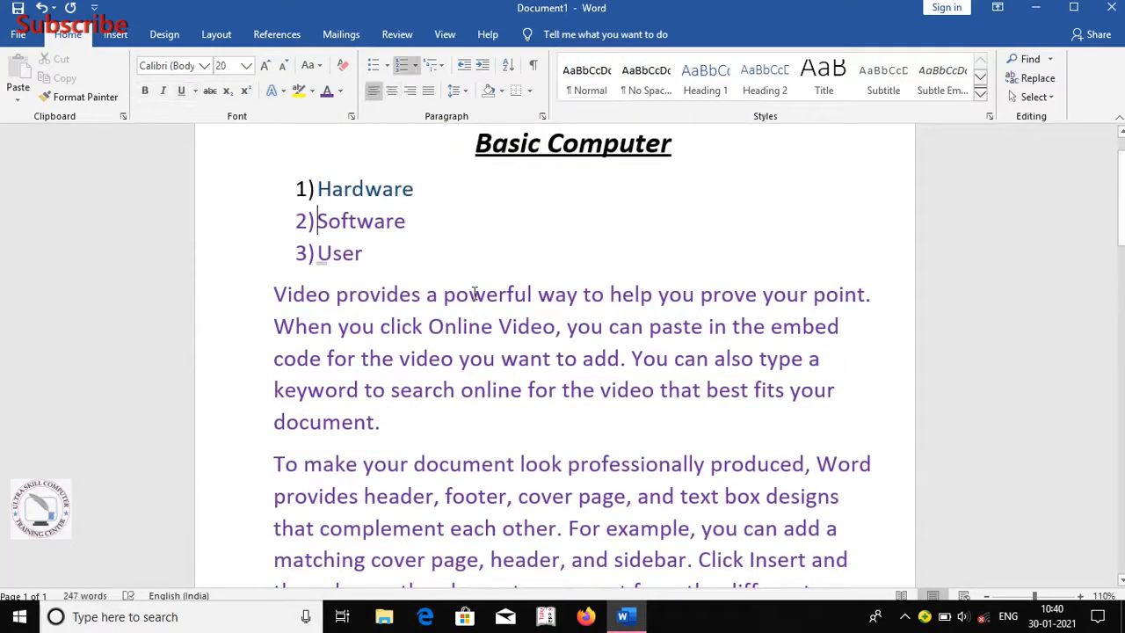
{"action": "key", "text": "Up"}
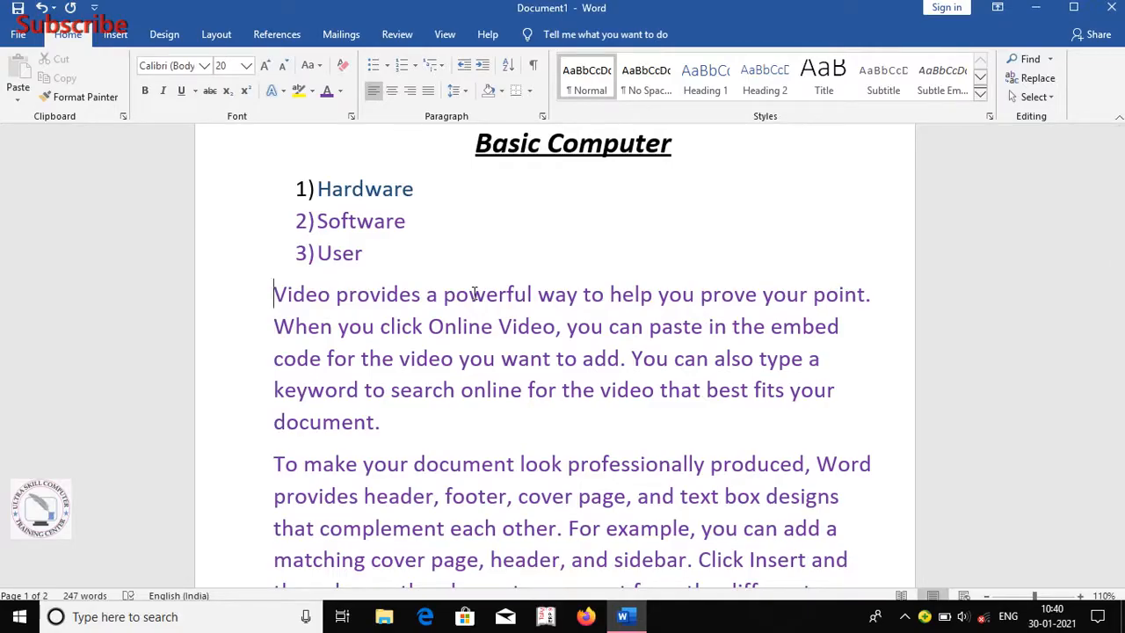
{"action": "left_click", "coordinate": [442, 326]}
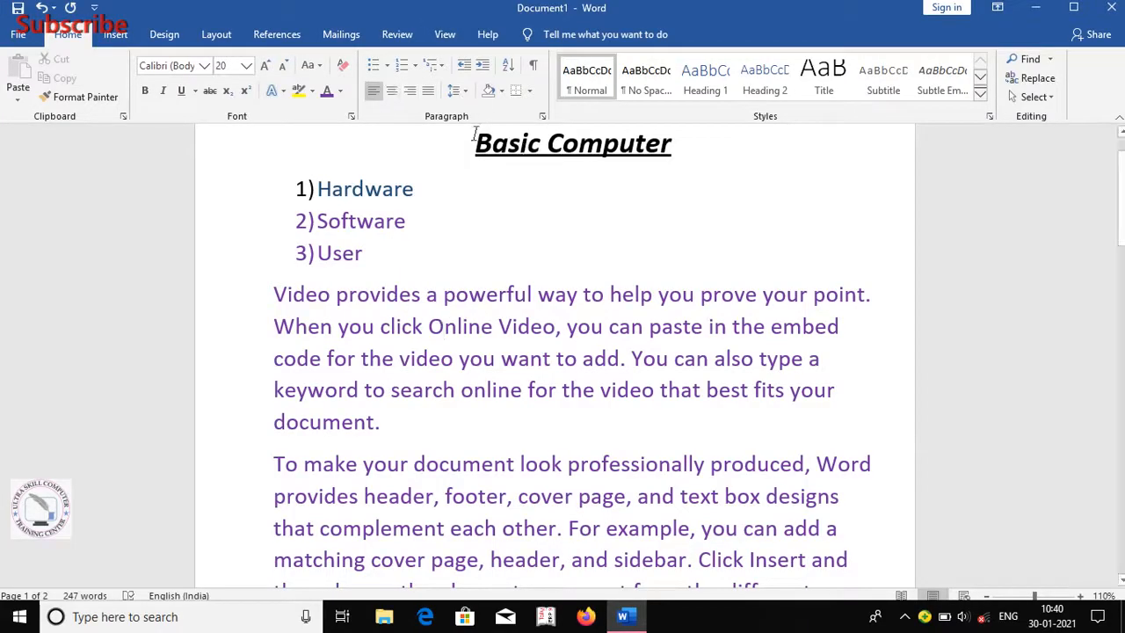
{"action": "left_click", "coordinate": [392, 92]}
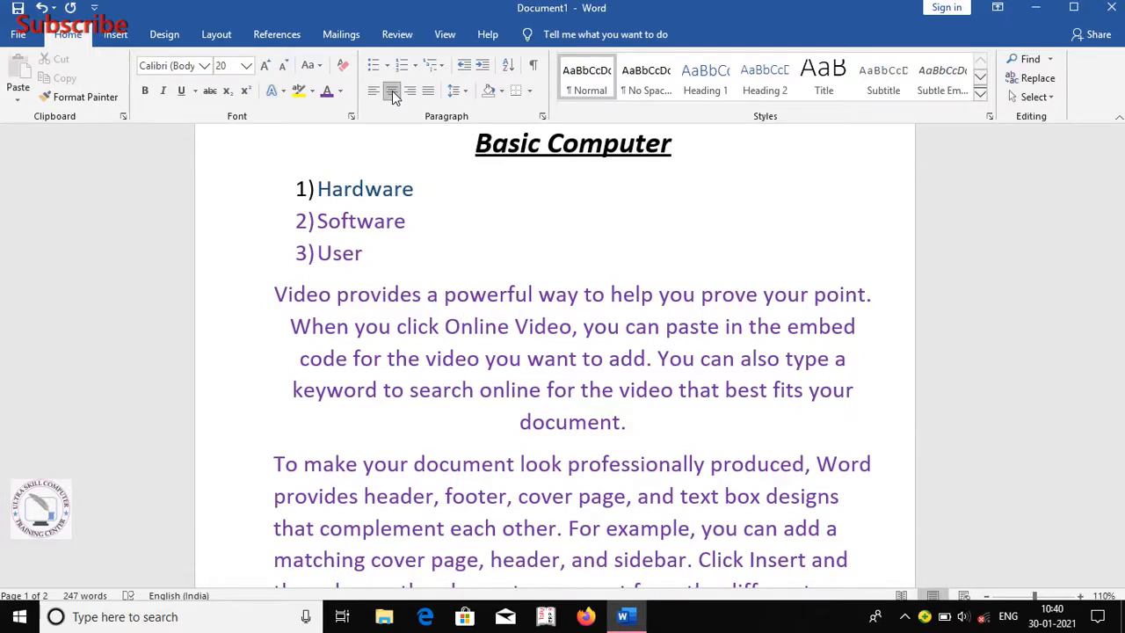
Step: Right-align the second sample paragraph, which begins "To make your document look professionally produced"
{"action": "left_click", "coordinate": [462, 464]}
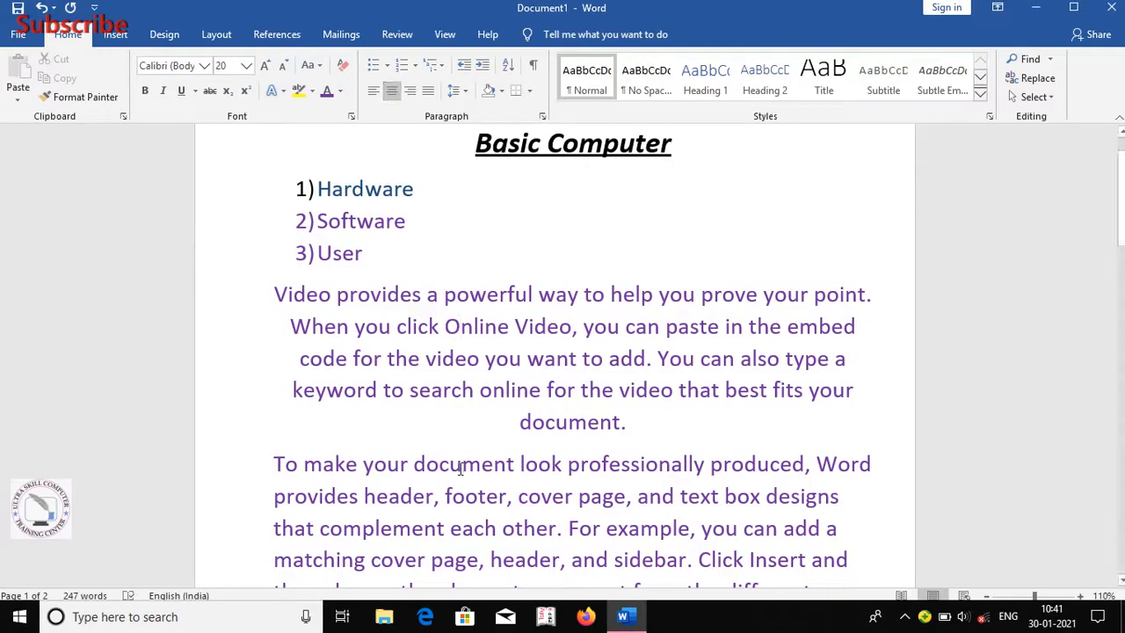
{"action": "left_click", "coordinate": [411, 91]}
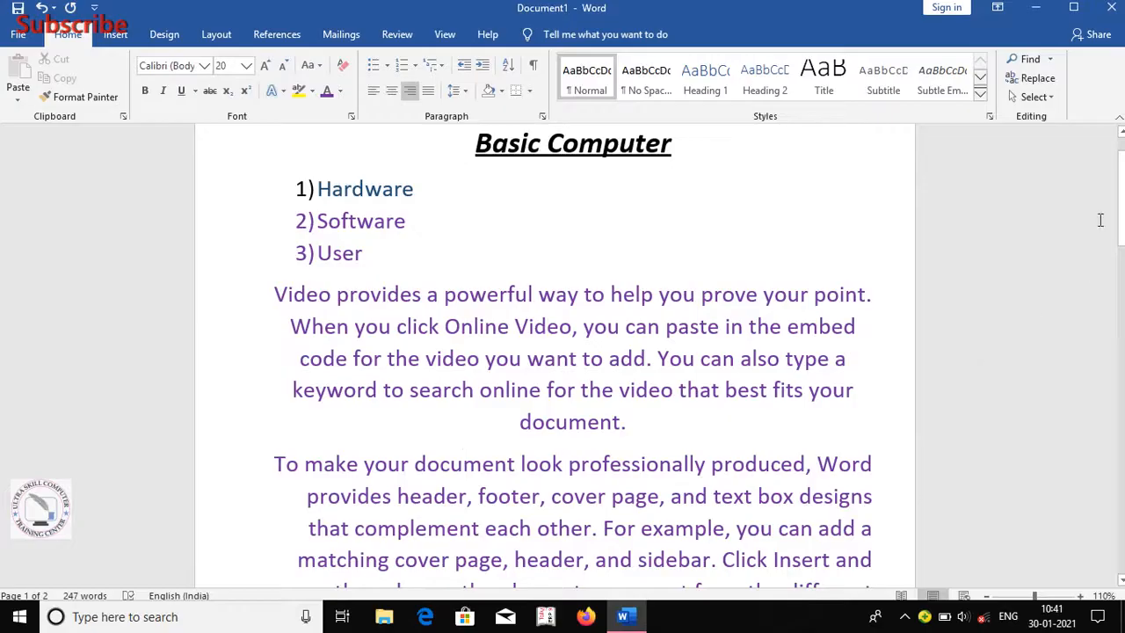
Step: Justify the third sample paragraph, which begins "Themes and styles also help"
{"action": "left_click_drag", "start_coordinate": [1120, 208], "coordinate": [1122, 273]}
{"action": "left_click", "coordinate": [378, 414]}
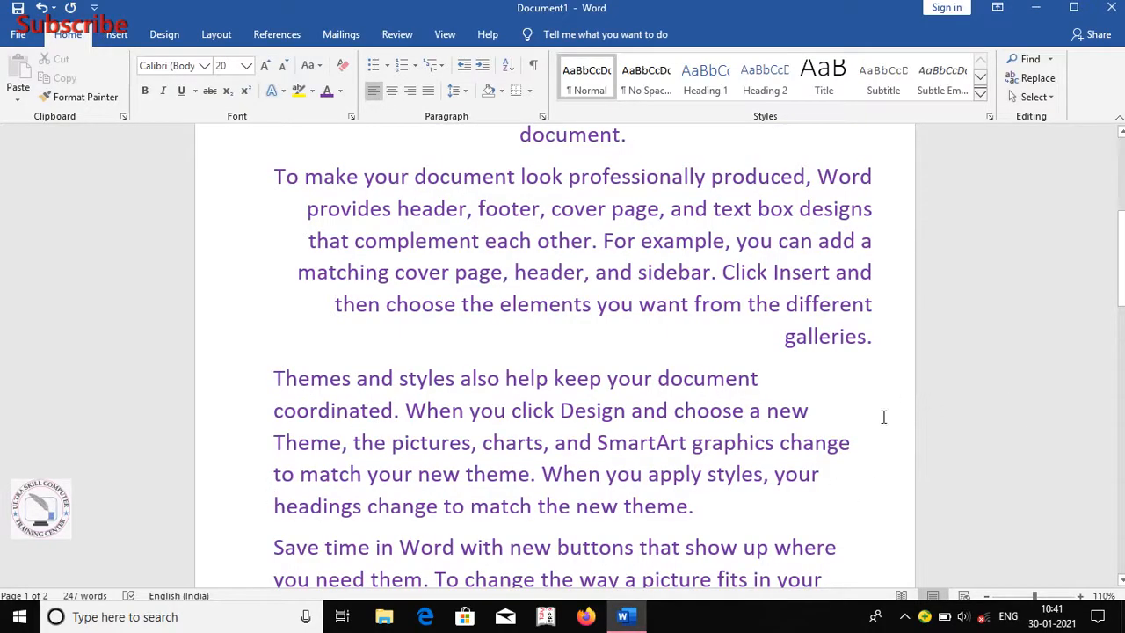
{"action": "left_click", "coordinate": [815, 442]}
{"action": "left_click", "coordinate": [407, 378]}
{"action": "left_click", "coordinate": [313, 379]}
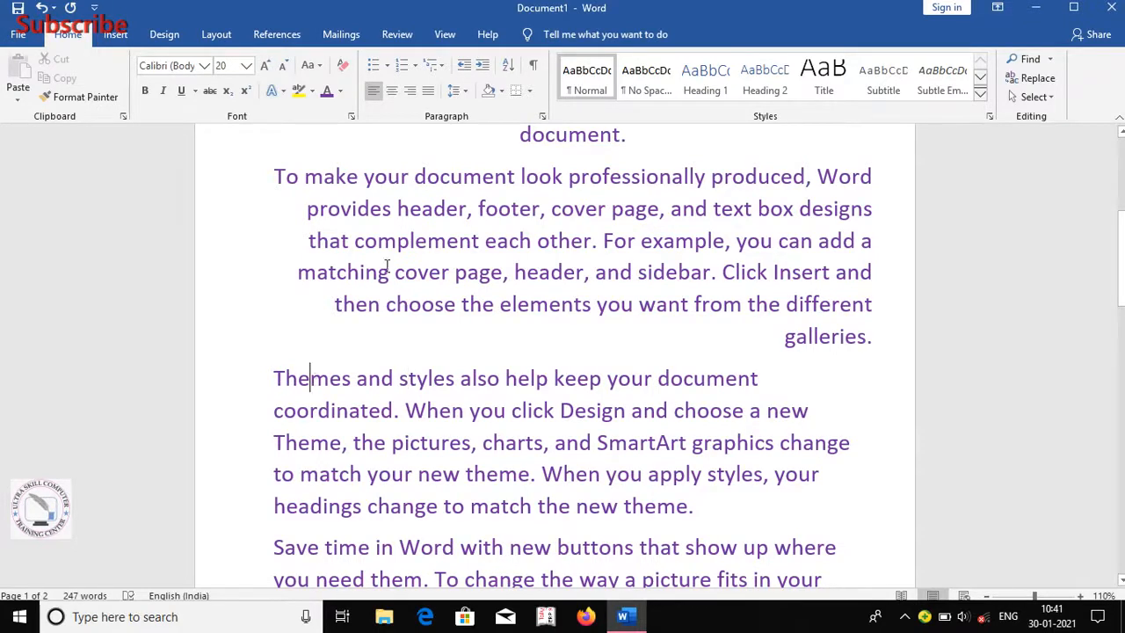
{"action": "left_click", "coordinate": [428, 92]}
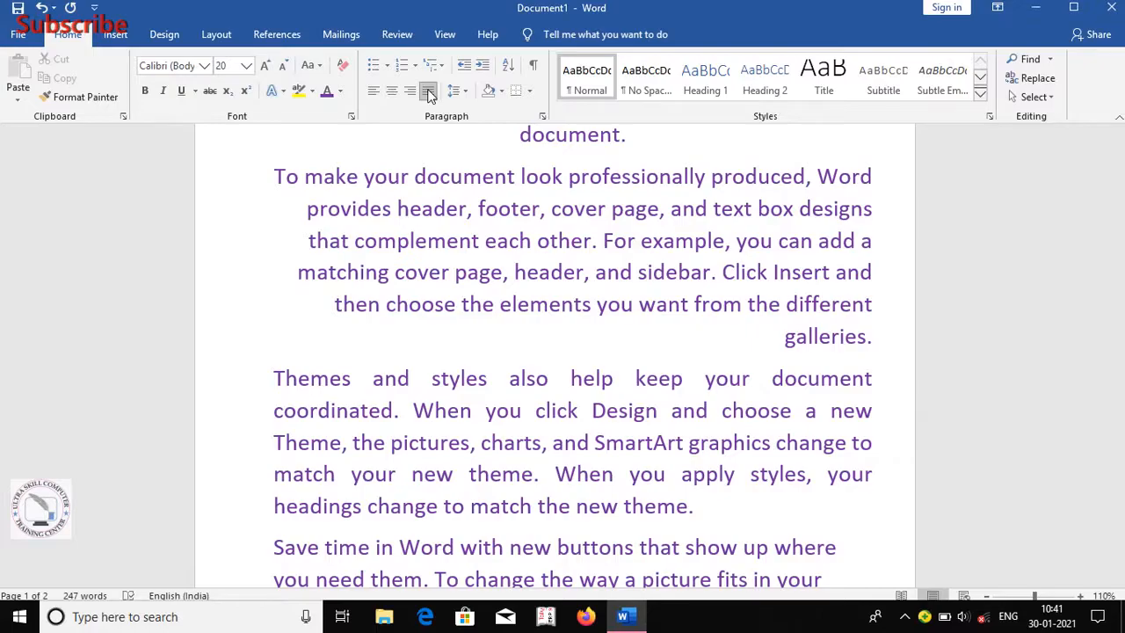
Step: Compare the alignment of the centred, right-aligned, justified and left-aligned sample paragraphs
{"action": "key", "text": "Up"}
{"action": "key", "text": "Up"}
{"action": "key", "text": "Up"}
{"action": "key", "text": "Up"}
{"action": "key", "text": "Down"}
{"action": "key", "text": "Down"}
{"action": "key", "text": "Down"}
{"action": "key", "text": "Down"}
{"action": "key", "text": "Down"}
{"action": "key", "text": "Down"}
{"action": "key", "text": "Down"}
{"action": "key", "text": "Down"}
{"action": "key", "text": "Down"}
{"action": "key", "text": "Down"}
{"action": "key", "text": "Down"}
{"action": "key", "text": "Down"}
{"action": "key", "text": "Down"}
{"action": "key", "text": "Down"}
{"action": "key", "text": "Down"}
{"action": "key", "text": "Down"}
{"action": "key", "text": "Down"}
{"action": "key", "text": "Down"}
{"action": "key", "text": "Down"}
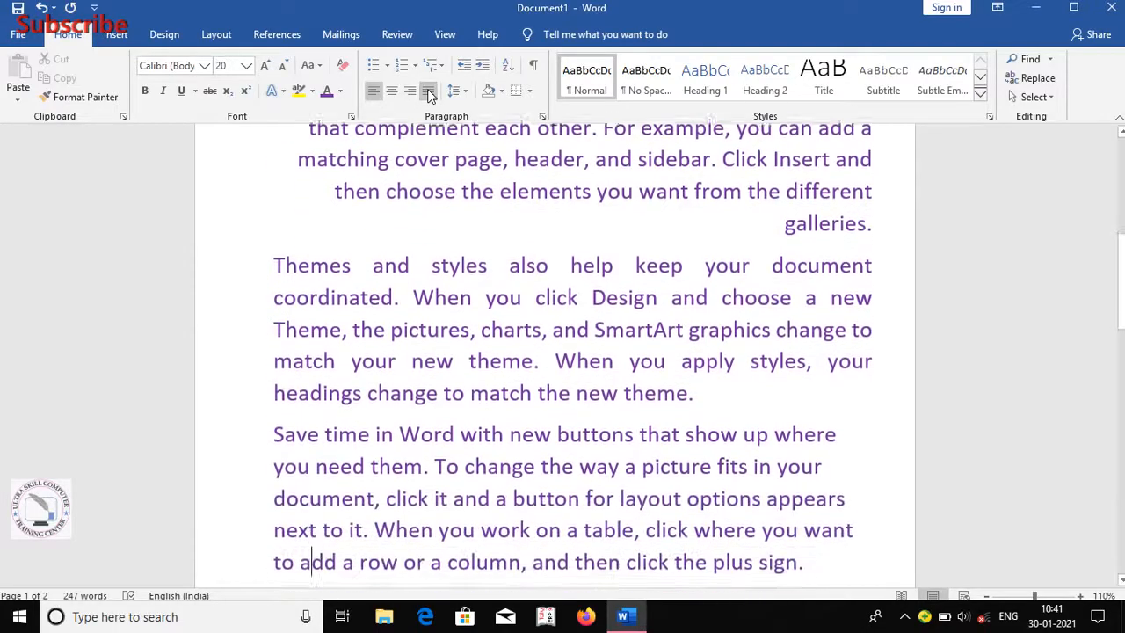
{"action": "key", "text": "Down"}
{"action": "key", "text": "Up"}
{"action": "key", "text": "Up"}
{"action": "key", "text": "Up"}
{"action": "key", "text": "Up"}
{"action": "key", "text": "Up"}
{"action": "key", "text": "Up"}
{"action": "key", "text": "Up"}
{"action": "key", "text": "Up"}
{"action": "key", "text": "Up"}
{"action": "key", "text": "Up"}
{"action": "key", "text": "Up"}
{"action": "key", "text": "Up"}
{"action": "key", "text": "Up"}
{"action": "key", "text": "Up"}
{"action": "key", "text": "Up"}
{"action": "key", "text": "Up"}
{"action": "key", "text": "Up"}
{"action": "key", "text": "Up"}
{"action": "key", "text": "Up"}
{"action": "key", "text": "Up"}
{"action": "key", "text": "Up"}
{"action": "key", "text": "Up"}
{"action": "key", "text": "Up"}
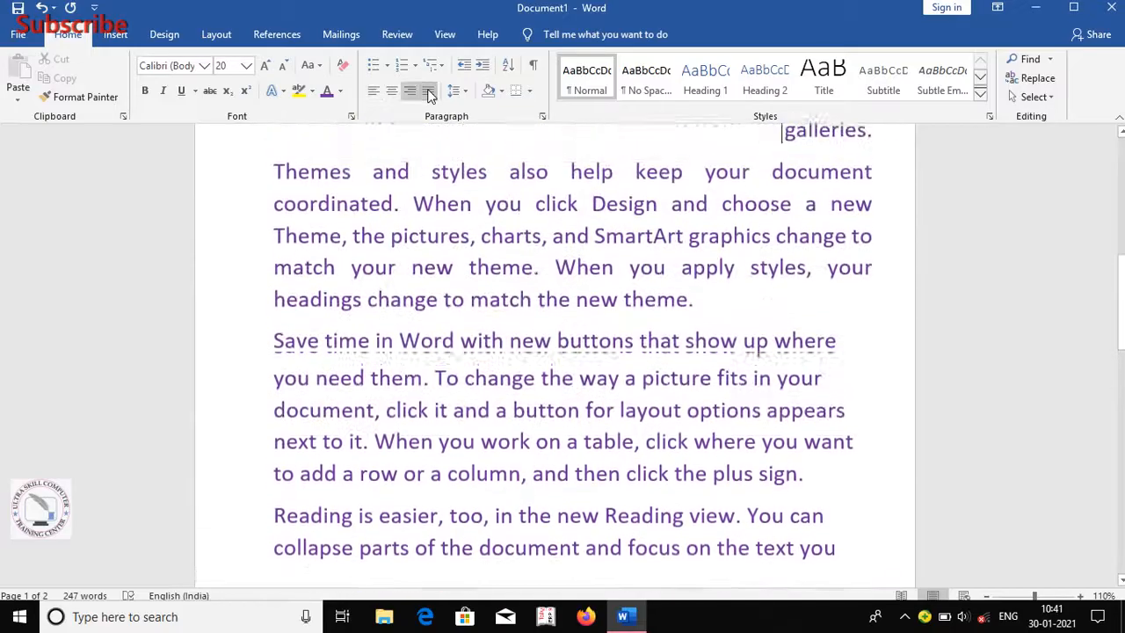
{"action": "key", "text": "Up"}
{"action": "key", "text": "Up"}
{"action": "key", "text": "Up"}
{"action": "key", "text": "Up"}
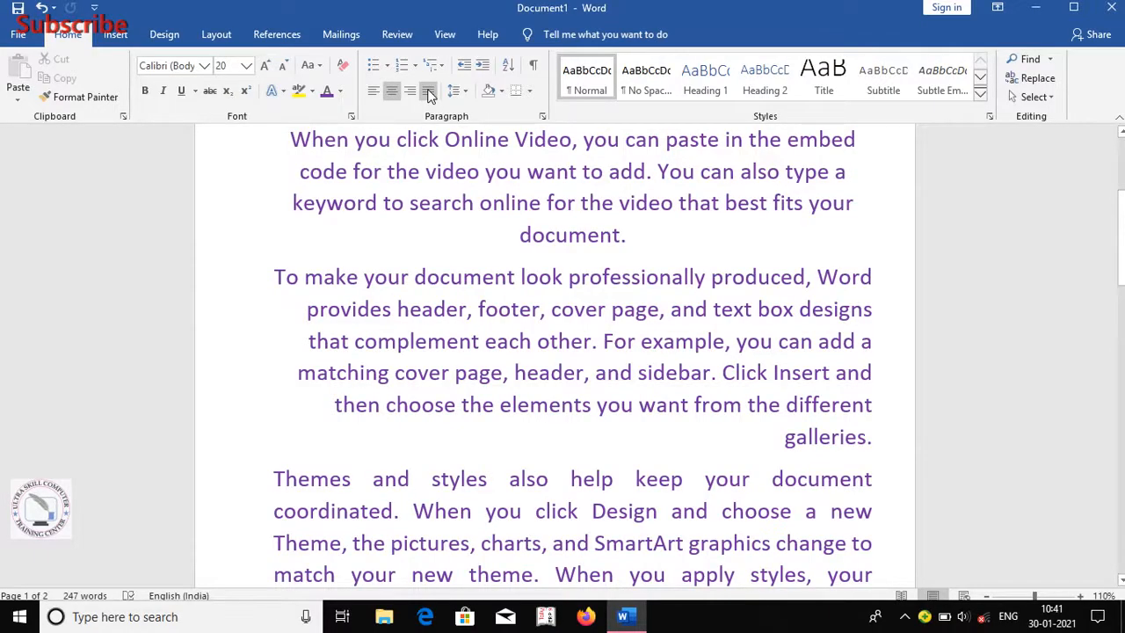
Step: Review the document from the "Basic Computer" heading to the end of the second page, and go back up to the justified paragraph
{"action": "key", "text": "ctrl+Home"}
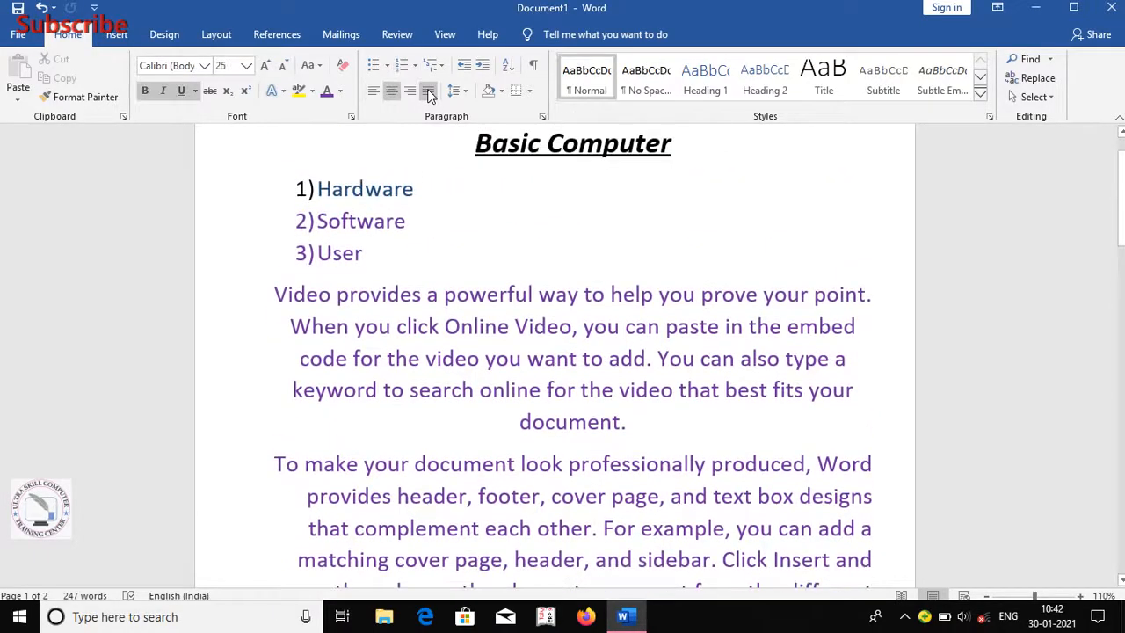
{"action": "key", "text": "Down"}
{"action": "key", "text": "Down"}
{"action": "key", "text": "Down"}
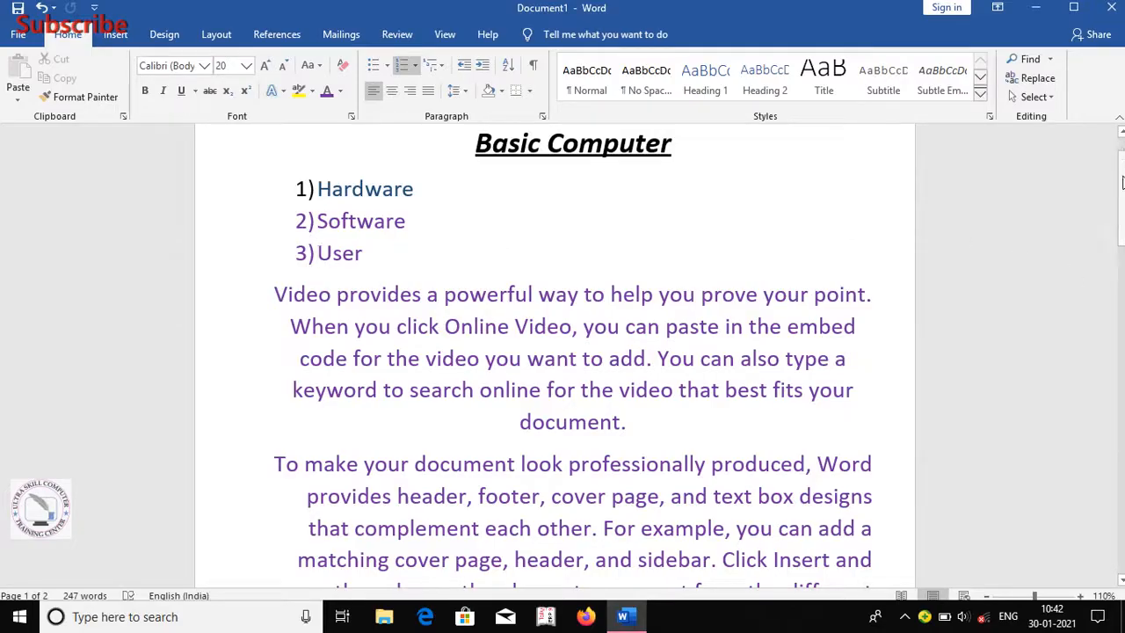
{"action": "left_click_drag", "start_coordinate": [1122, 182], "coordinate": [1121, 239]}
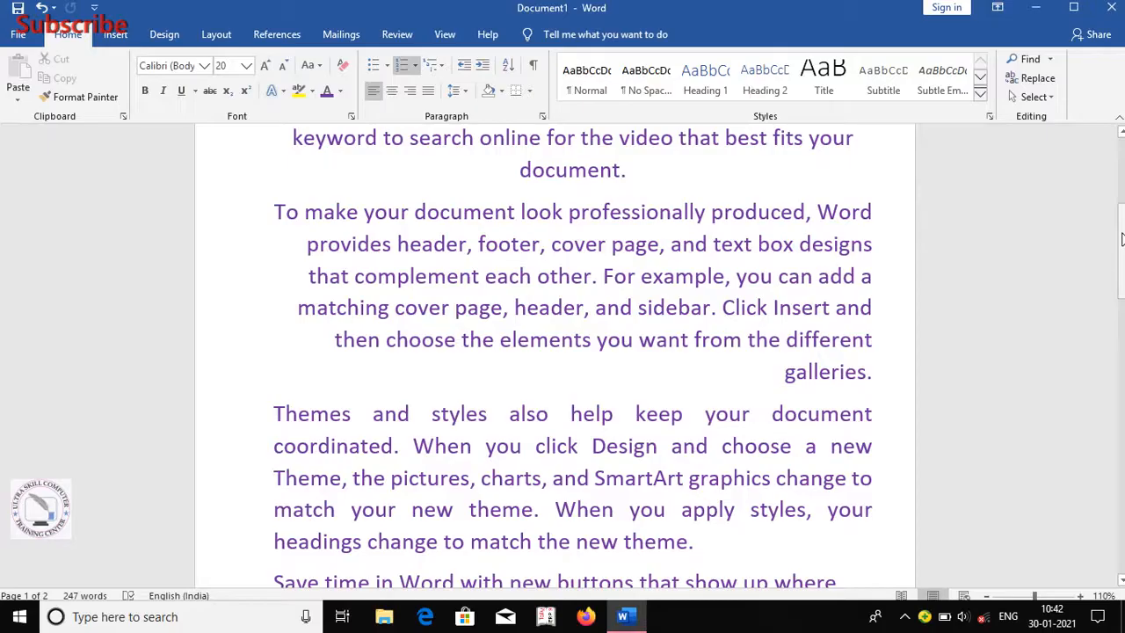
{"action": "key", "text": "Down"}
{"action": "key", "text": "Down"}
{"action": "key", "text": "Down"}
{"action": "key", "text": "Down"}
{"action": "key", "text": "Down"}
{"action": "key", "text": "Down"}
{"action": "key", "text": "Down"}
{"action": "key", "text": "Down"}
{"action": "key", "text": "Down"}
{"action": "key", "text": "Down"}
{"action": "key", "text": "Down"}
{"action": "key", "text": "Down"}
{"action": "key", "text": "Down"}
{"action": "key", "text": "Down"}
{"action": "key", "text": "Down"}
{"action": "key", "text": "Down"}
{"action": "key", "text": "Down"}
{"action": "key", "text": "Down"}
{"action": "key", "text": "Down"}
{"action": "key", "text": "Down"}
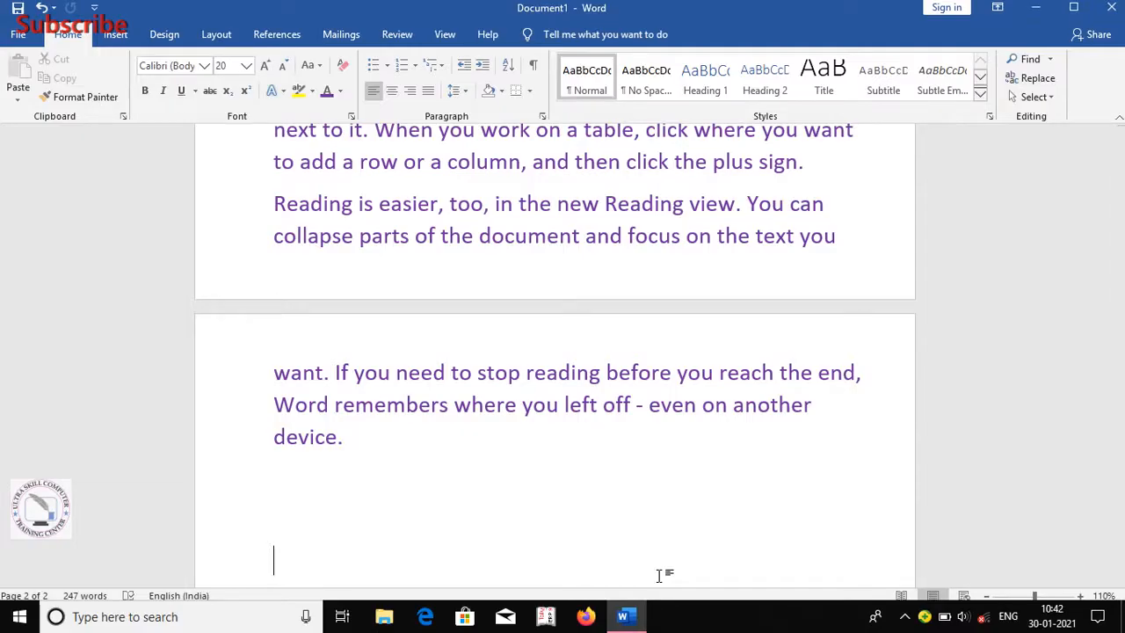
{"action": "key", "text": "Up"}
{"action": "key", "text": "Up"}
{"action": "key", "text": "Up"}
{"action": "key", "text": "Up"}
{"action": "key", "text": "Up"}
{"action": "key", "text": "Up"}
{"action": "key", "text": "Up"}
{"action": "key", "text": "Up"}
{"action": "key", "text": "Up"}
{"action": "key", "text": "Up"}
{"action": "key", "text": "Up"}
{"action": "key", "text": "Up"}
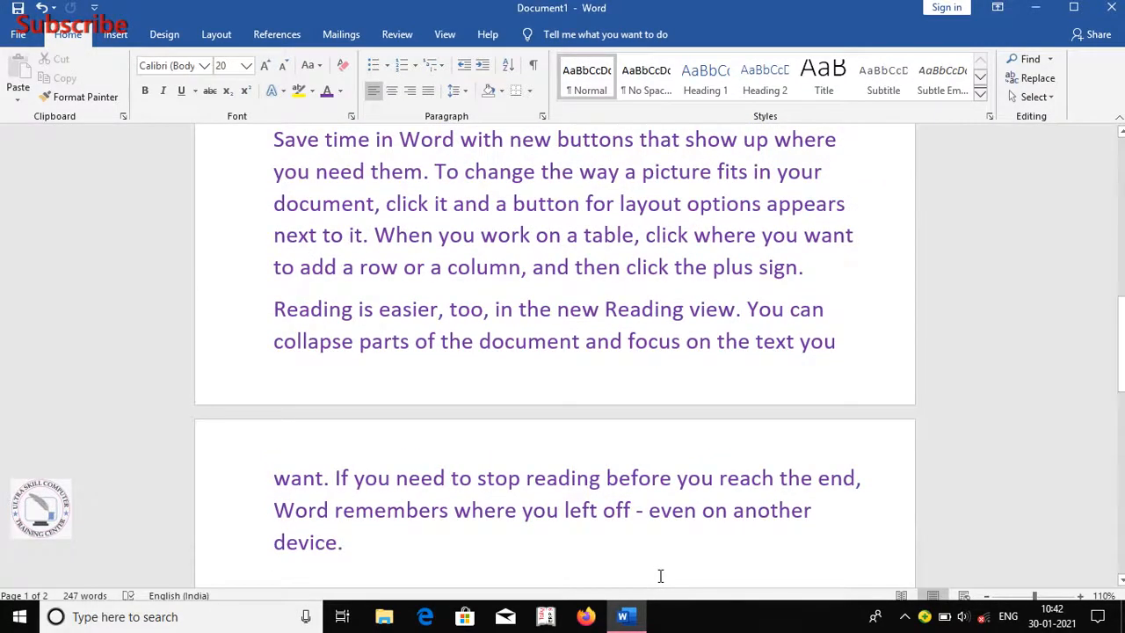
{"action": "key", "text": "Up"}
{"action": "key", "text": "Up"}
{"action": "key", "text": "Up"}
{"action": "key", "text": "Up"}
{"action": "key", "text": "Up"}
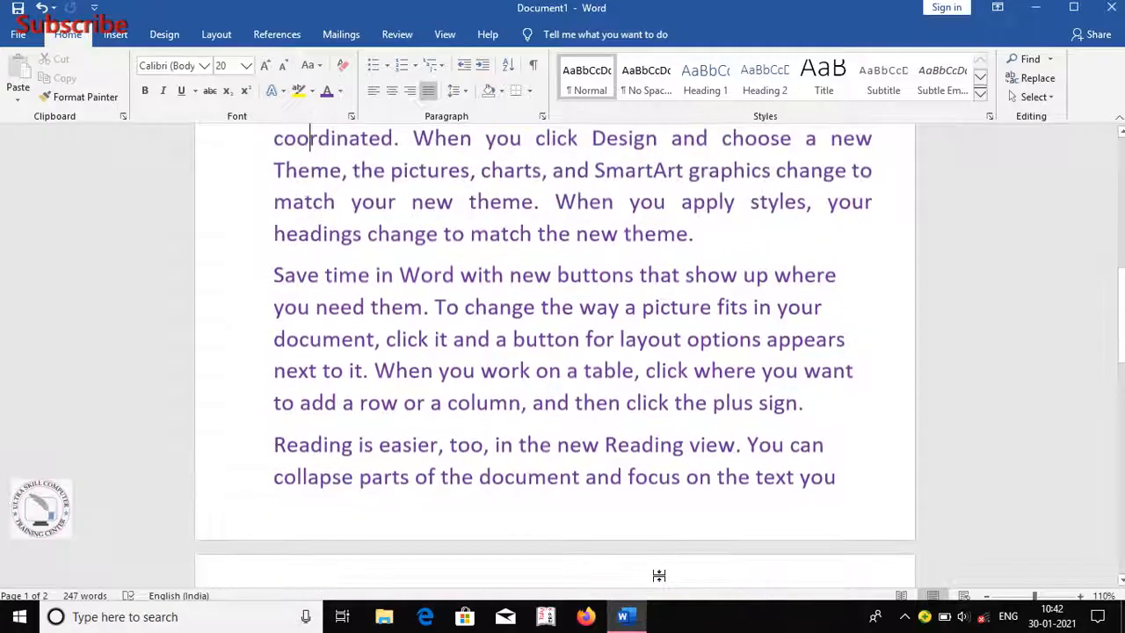
{"action": "key", "text": "Up"}
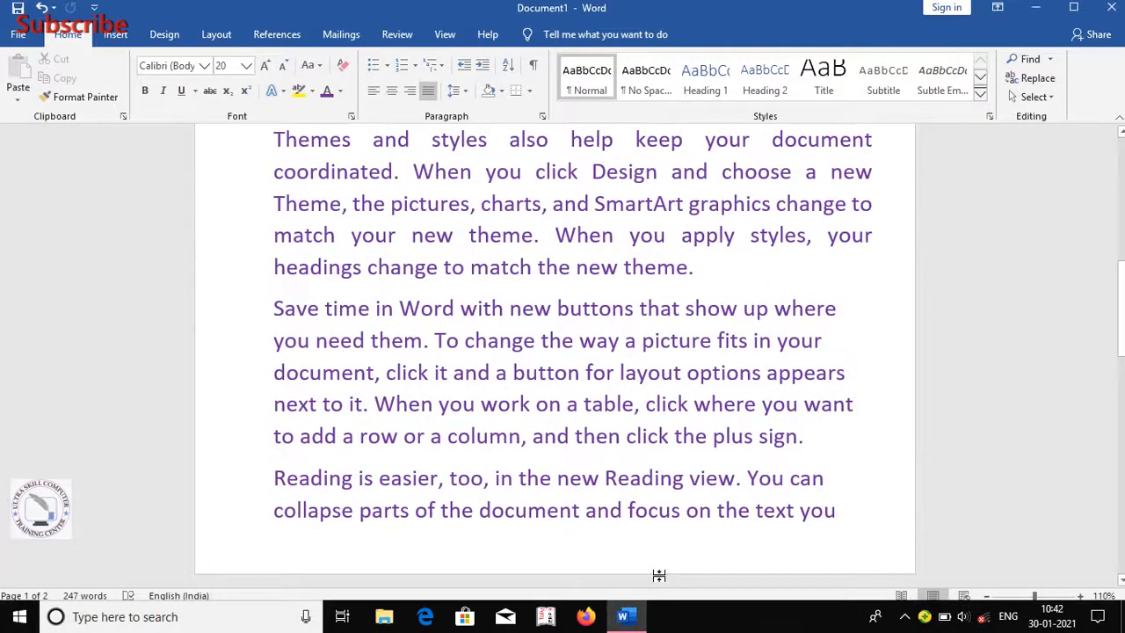